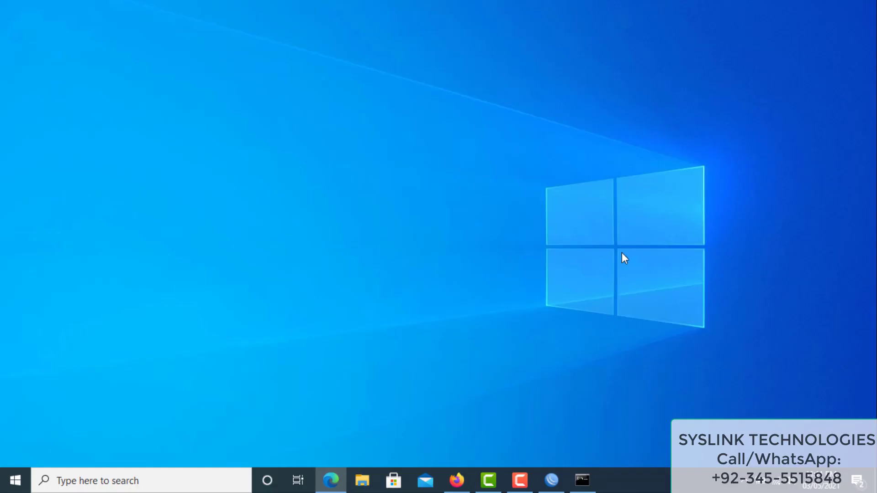
# Bring the Command Prompt with the ipconfig results (gateway 192.168.0.1) to the front
pyautogui.click(583, 480)
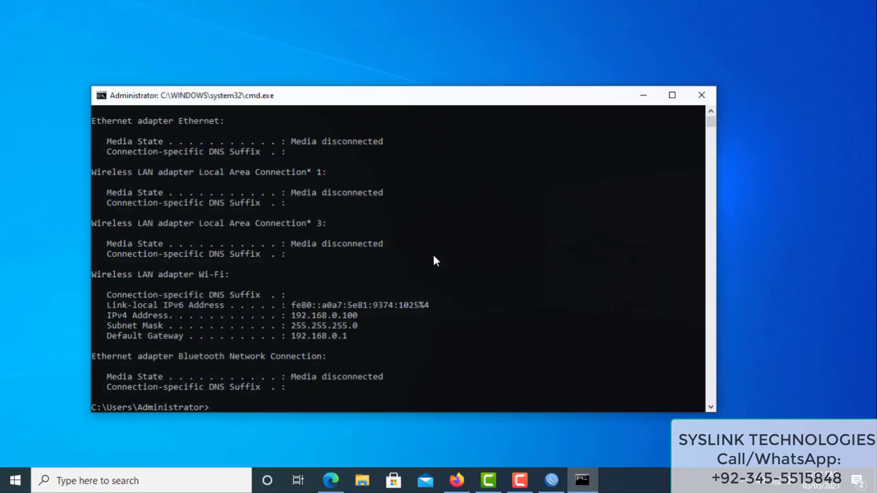
# Run tracert -d yahoo.com and stop it after the third hop
pyautogui.write('tracert -dyah')
pyautogui.press('BackSpace')
pyautogui.press('BackSpace')
pyautogui.write('yahoo.com')
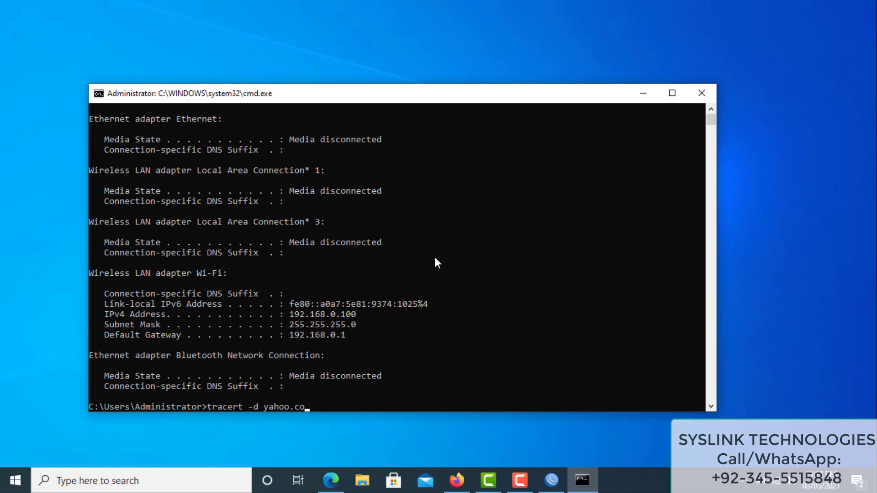
pyautogui.press('Return')
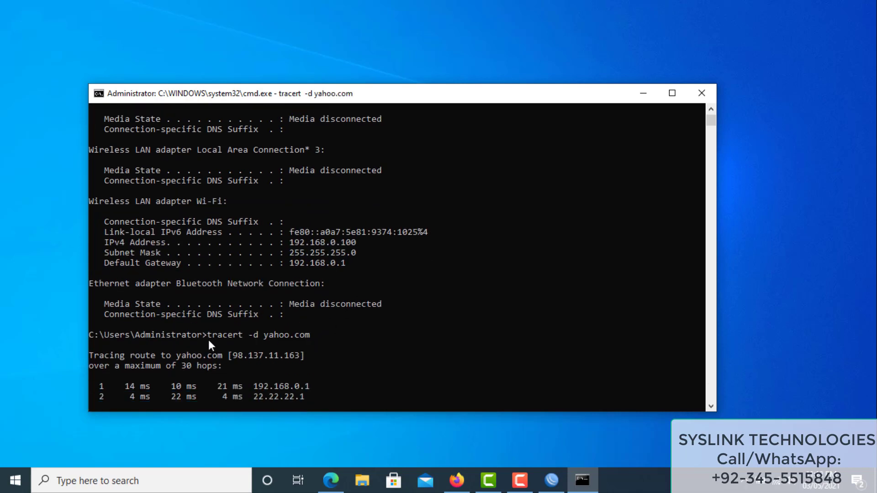
pyautogui.hotkey('ctrl', 'c')
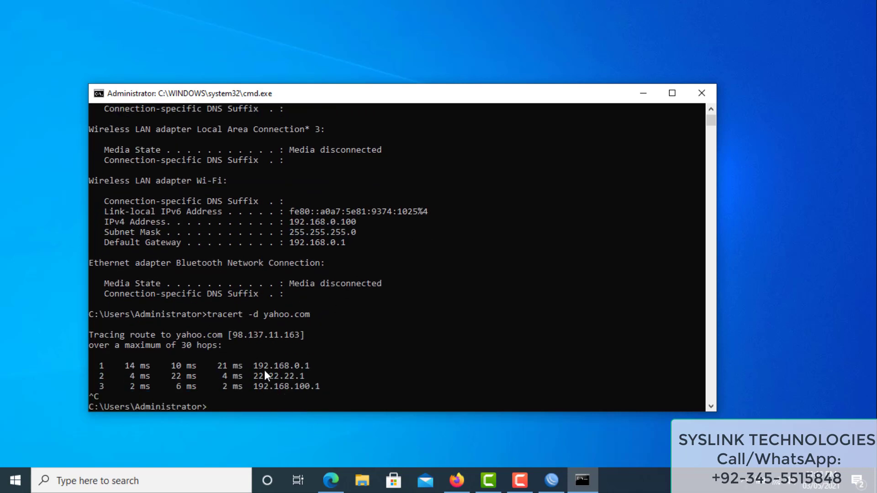
# Highlight the hop addresses 192.168.0.1 and 192.168.100.1 in the trace output
pyautogui.moveTo(308, 368)
pyautogui.mouseDown()
pyautogui.moveTo(257, 367)
pyautogui.moveTo(260, 377)
pyautogui.moveTo(304, 377)
pyautogui.mouseUp()
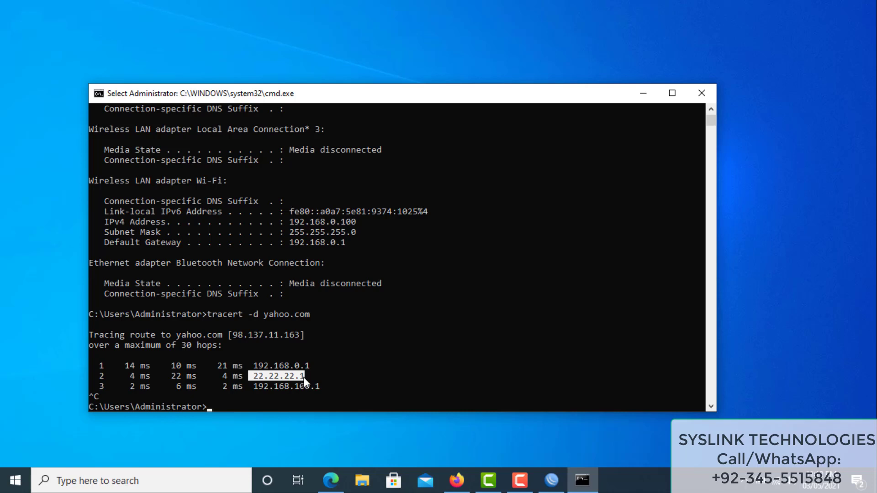
pyautogui.moveTo(251, 383); pyautogui.dragTo(320, 387)
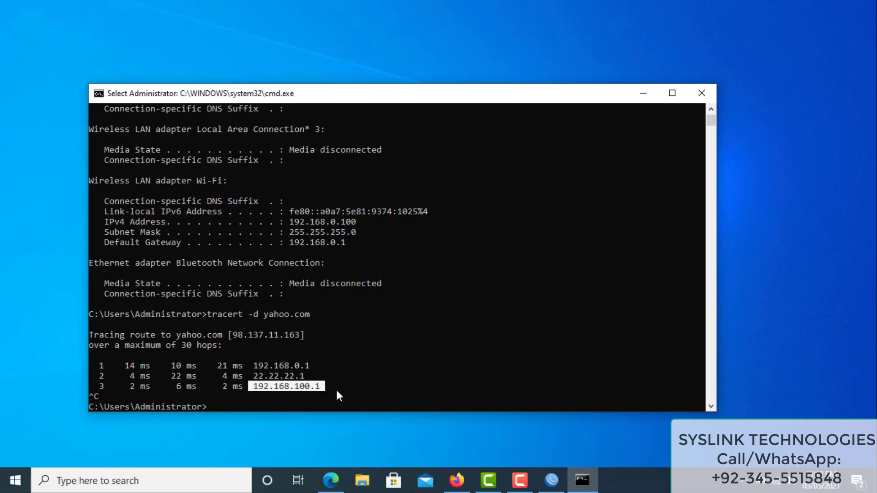
pyautogui.click(459, 479)
# Load the router admin at 192.168.0.1 and log in with the router's username and password
pyautogui.click(190, 34)
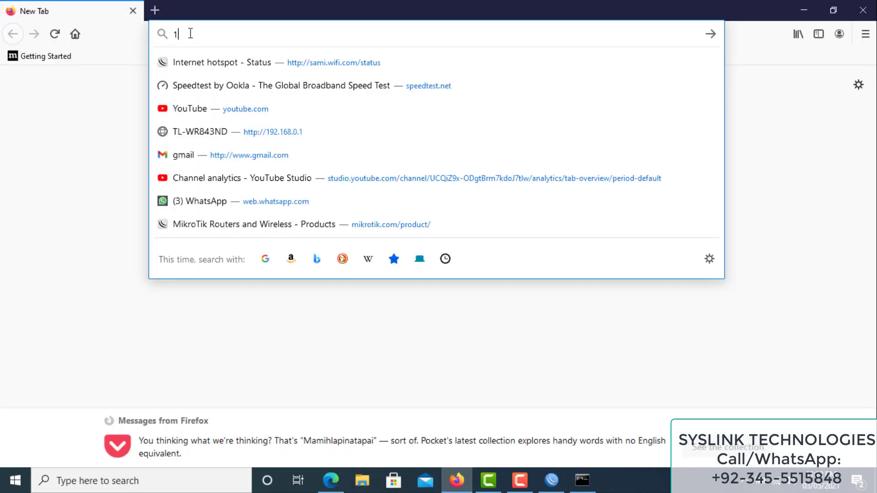
pyautogui.write('192.168.0.1')
pyautogui.press('Return')
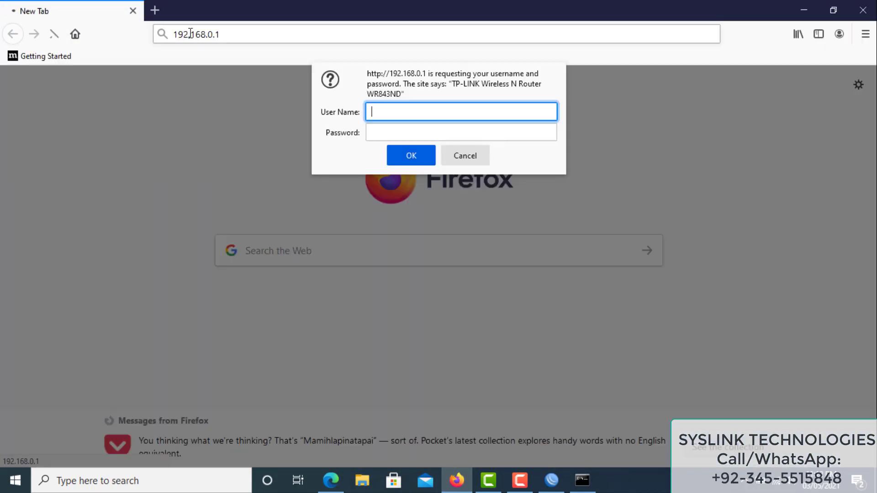
pyautogui.write('admin')
pyautogui.press('Tab')
pyautogui.write('admin')
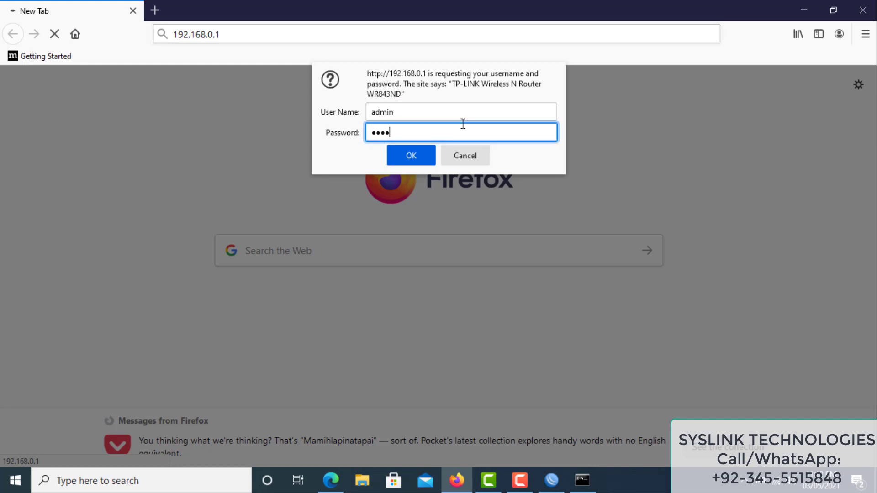
pyautogui.press('Return')
# Dismiss the save-login prompt and highlight the WAN's PPPoE connection type and IP 22.22.22.20
pyautogui.scroll(-4, 191, 197)
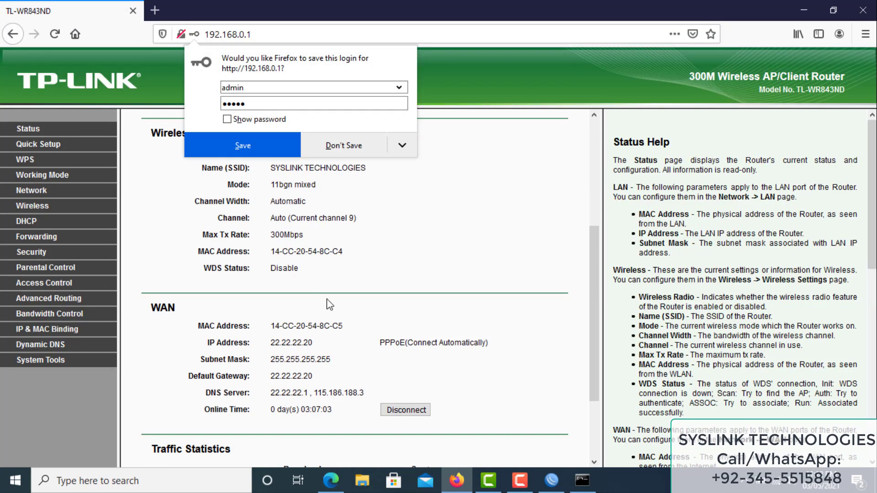
pyautogui.click(364, 328)
pyautogui.moveTo(380, 343); pyautogui.dragTo(488, 346)
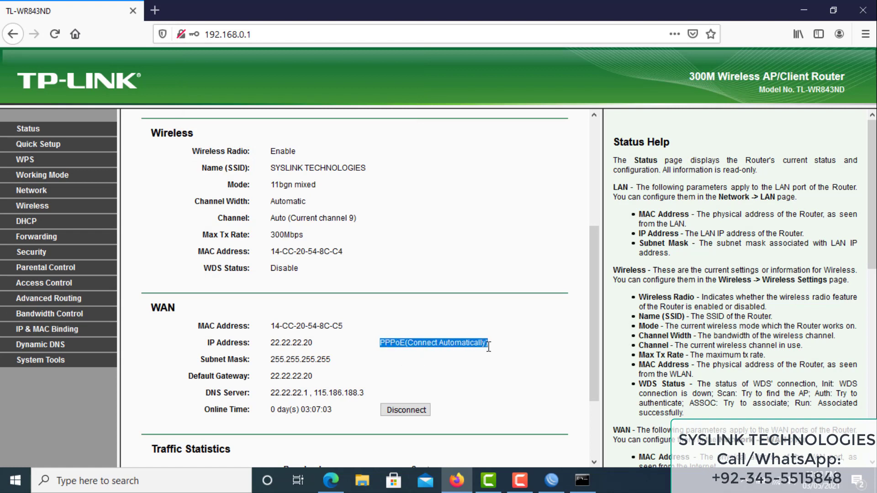
pyautogui.moveTo(271, 346); pyautogui.dragTo(313, 347)
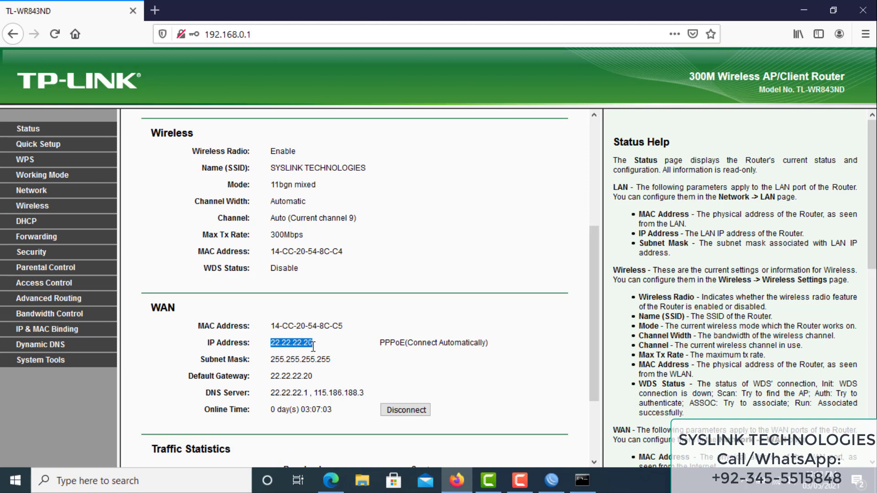
pyautogui.click(551, 480)
# Review the PPPoE server, the PPPoE user's secret and the PPP profiles
pyautogui.click(45, 118)
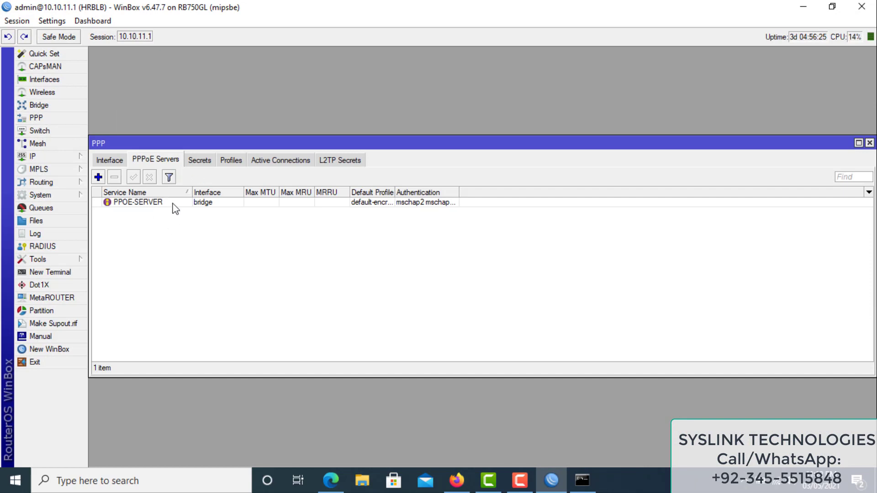
pyautogui.click(174, 203)
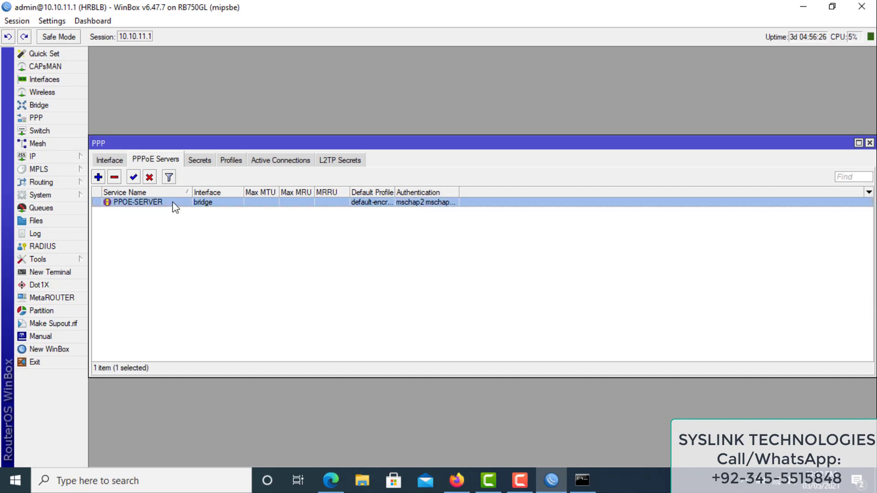
pyautogui.click(203, 163)
pyautogui.click(117, 204)
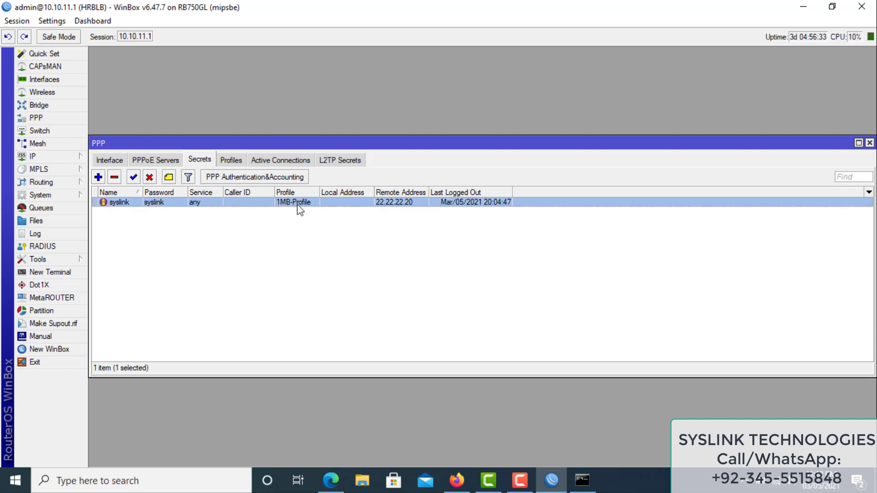
pyautogui.click(231, 160)
pyautogui.click(200, 161)
pyautogui.click(235, 162)
pyautogui.click(200, 160)
# Confirm no simple queues exist, check the active PPPoE connection, and refresh the router status page
pyautogui.click(41, 208)
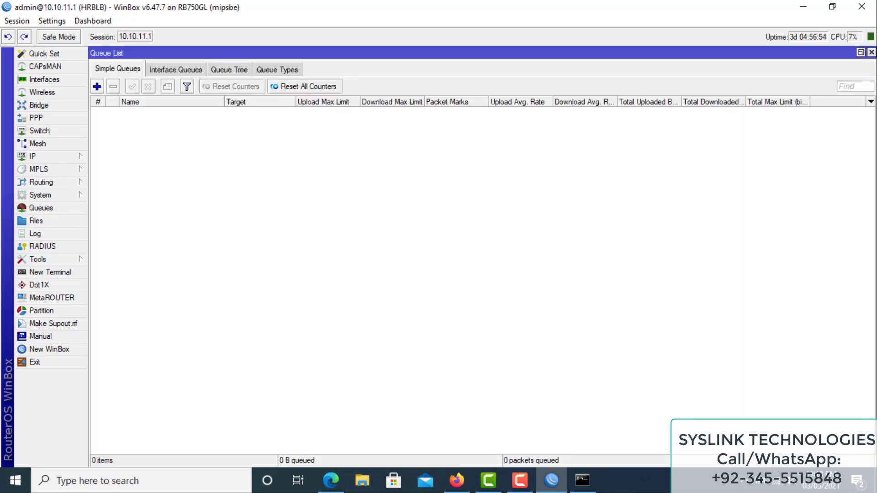
pyautogui.click(871, 53)
pyautogui.click(293, 161)
pyautogui.click(131, 203)
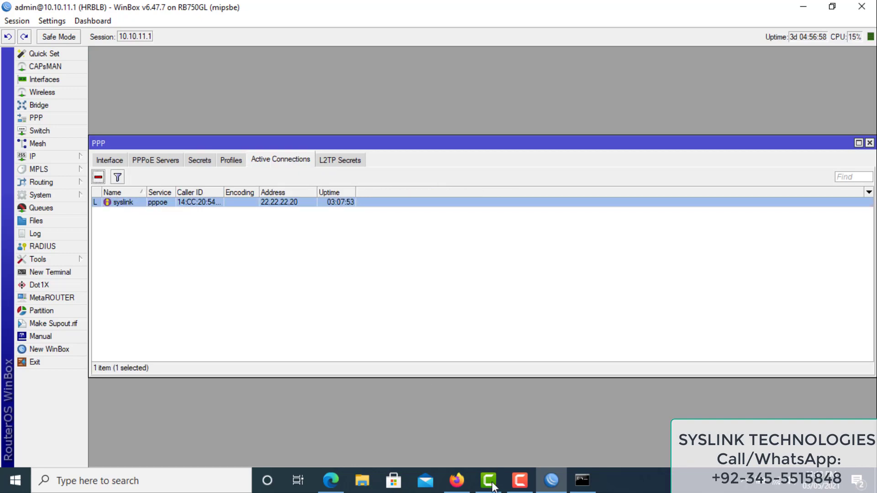
pyautogui.click(457, 480)
pyautogui.click(403, 440)
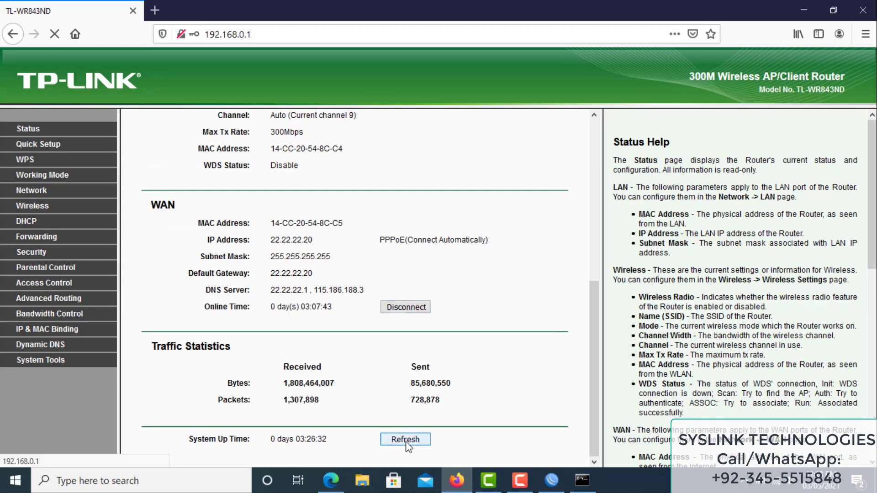
# Disconnect and redial the router's PPPoE WAN, confirming it regains 22.22.22.20
pyautogui.click(411, 315)
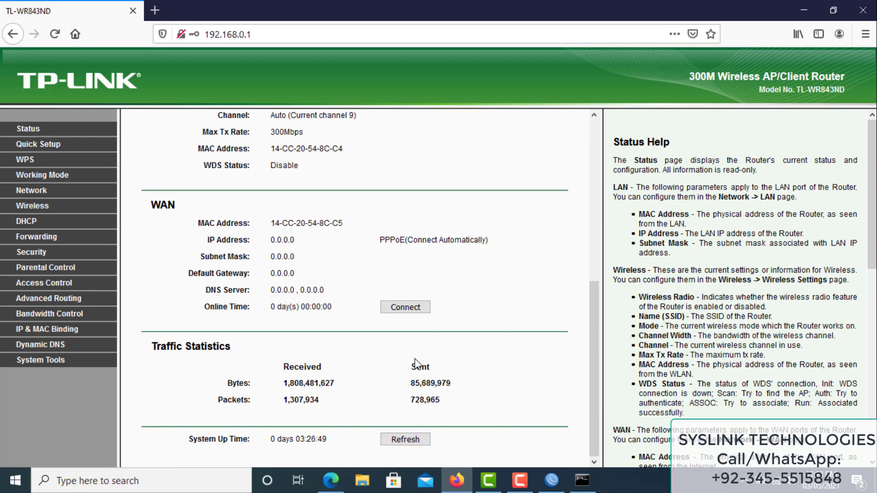
pyautogui.click(416, 312)
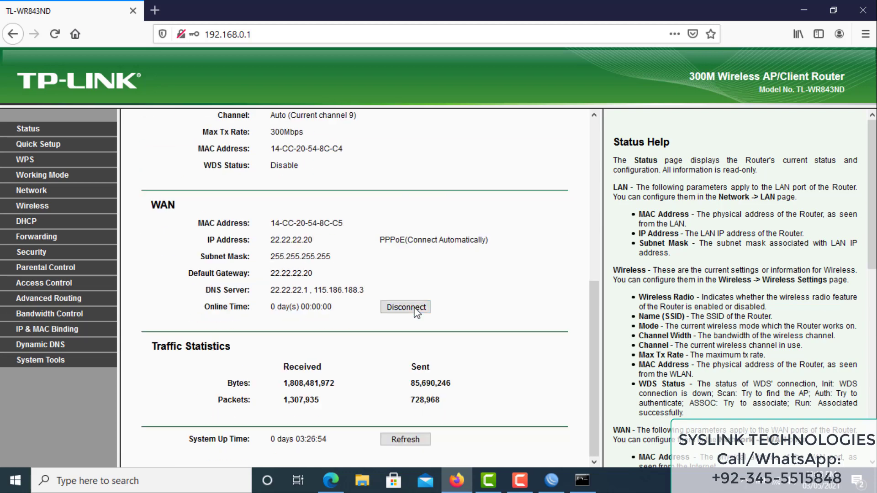
pyautogui.doubleClick(275, 240)
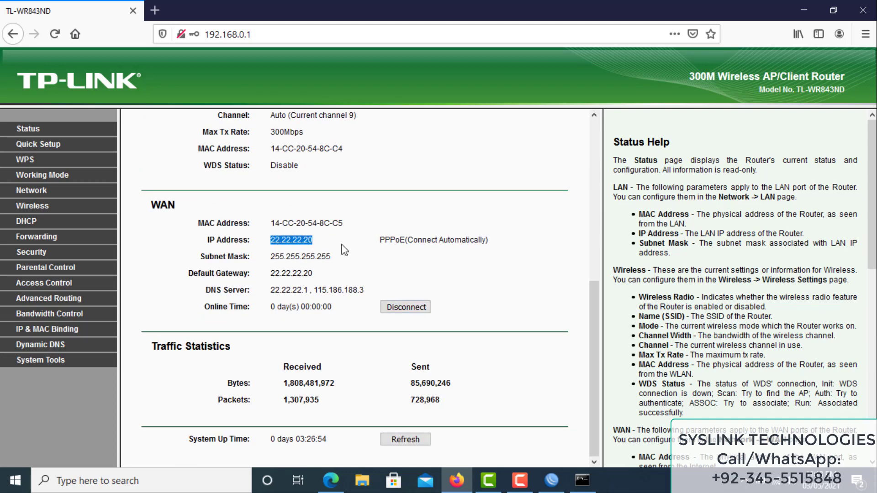
pyautogui.click(804, 10)
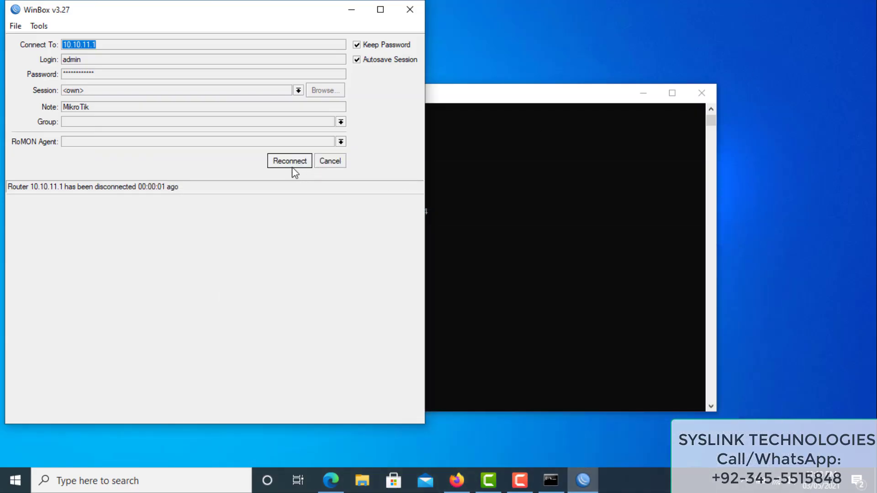
# Reconnect WinBox and inspect the dynamic pppoe-syslink queue capped at 1M each way
pyautogui.click(292, 165)
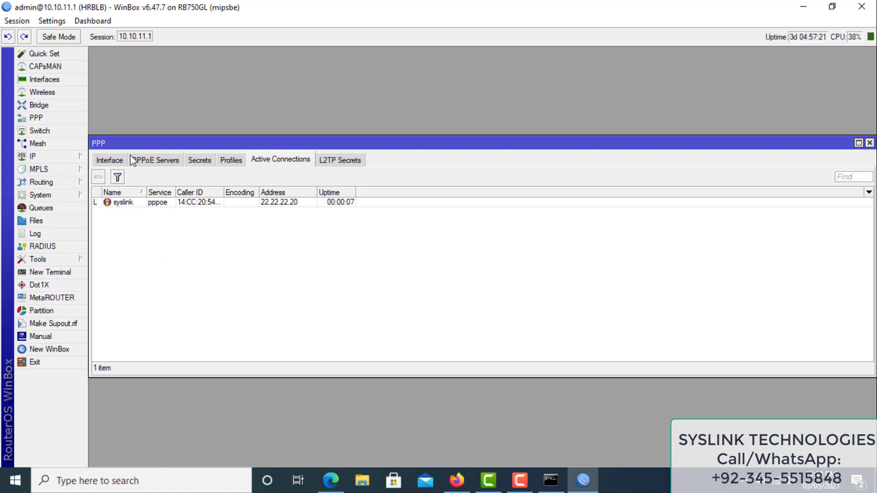
pyautogui.click(48, 209)
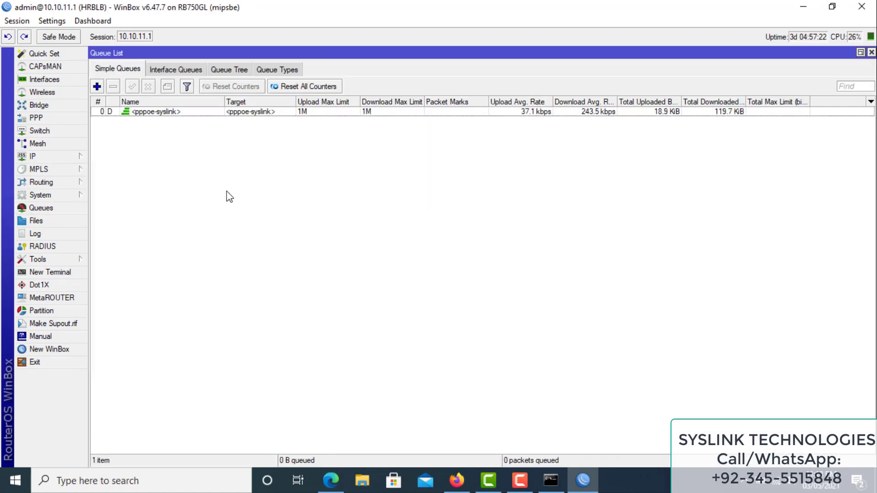
pyautogui.click(170, 114)
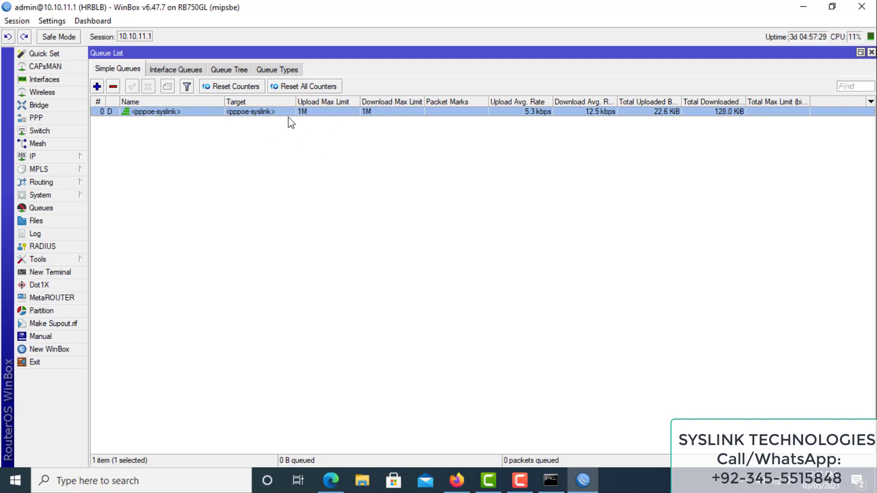
pyautogui.click(457, 480)
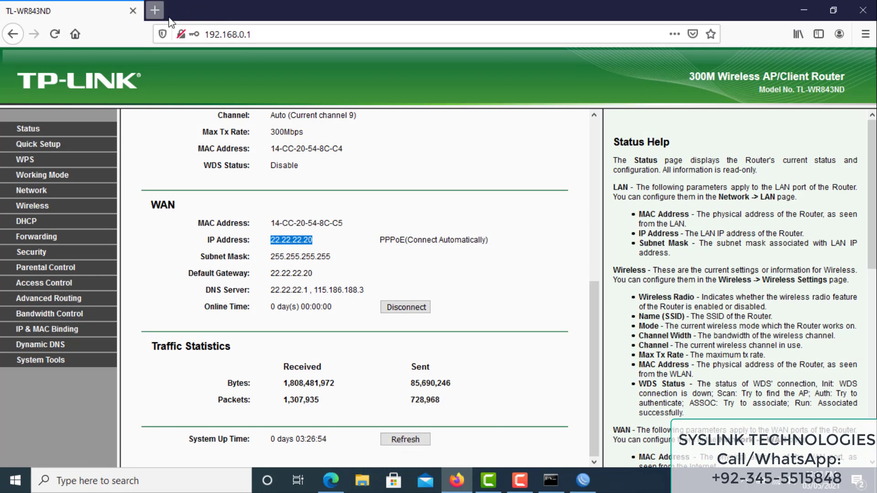
# Run a speedtest.net test in a new tab, getting 4 ms ping and about 0.88 Mbps download
pyautogui.click(155, 10)
pyautogui.click(234, 35)
pyautogui.write('spe')
pyautogui.press('Return')
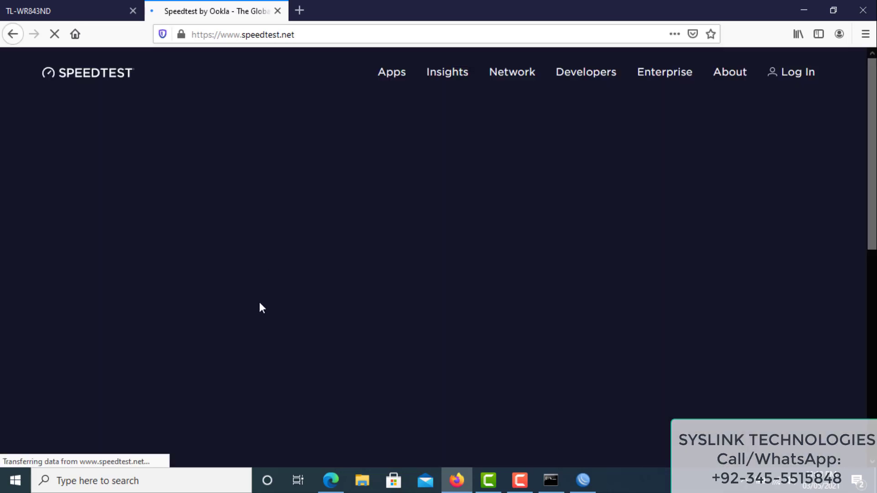
pyautogui.click(391, 308)
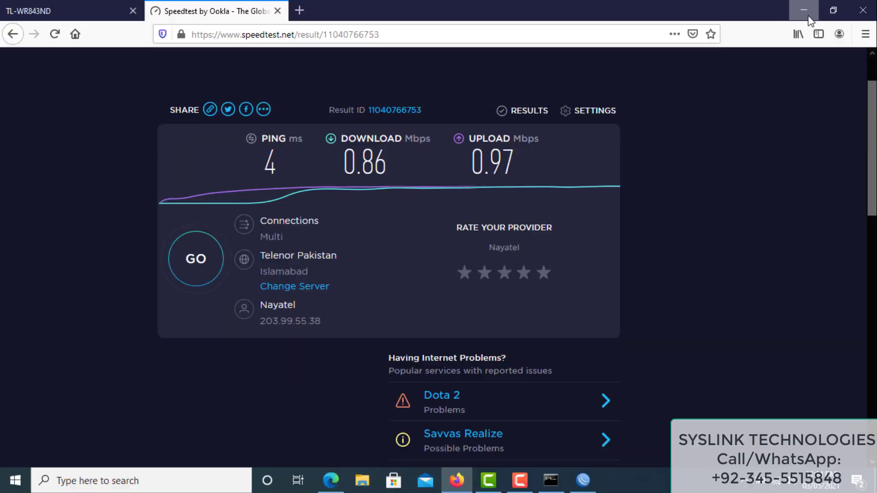
pyautogui.click(804, 10)
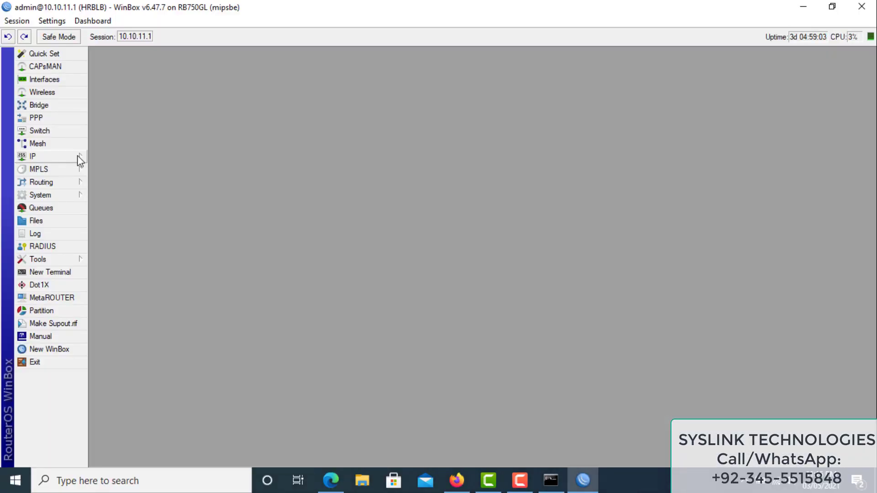
# Check the speedtest Layer7 protocol's regexp in IP > Firewall unchanged, then show the Mangle rules
pyautogui.click(78, 156)
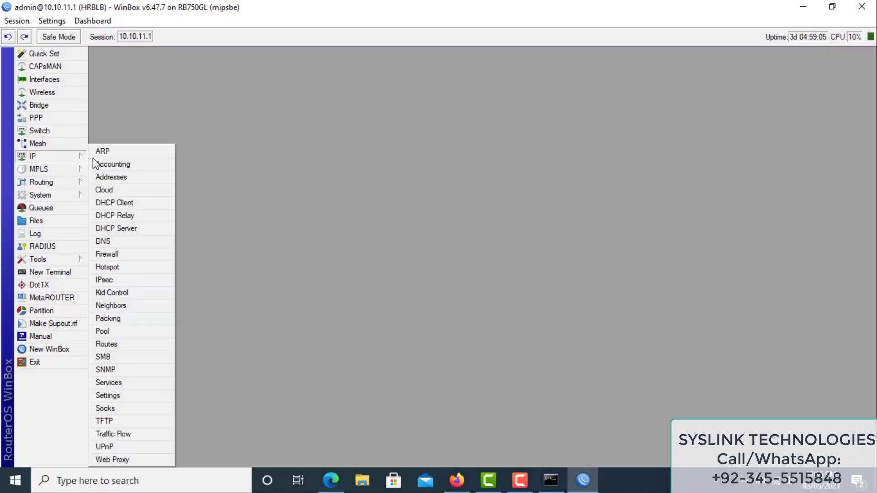
pyautogui.click(120, 258)
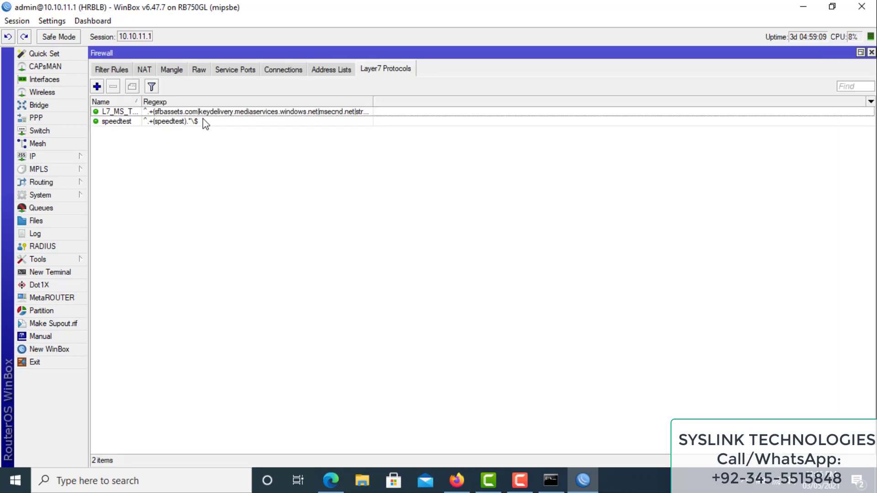
pyautogui.doubleClick(124, 124)
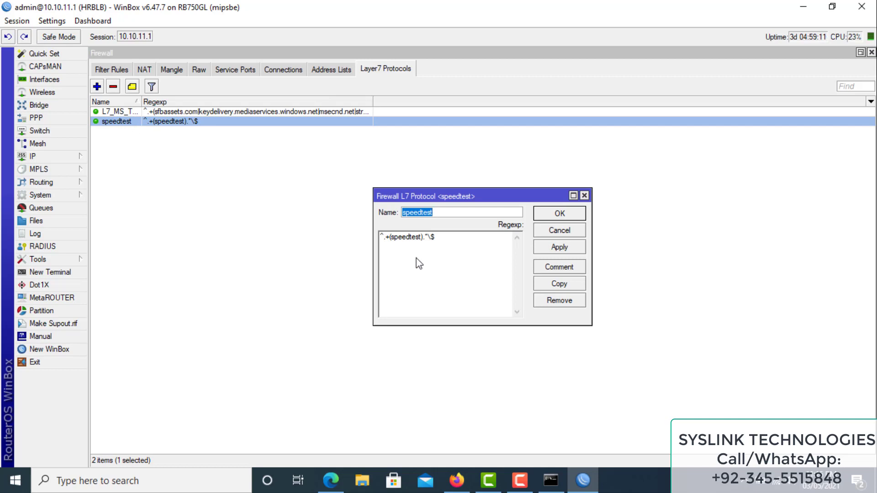
pyautogui.moveTo(450, 247); pyautogui.dragTo(376, 246)
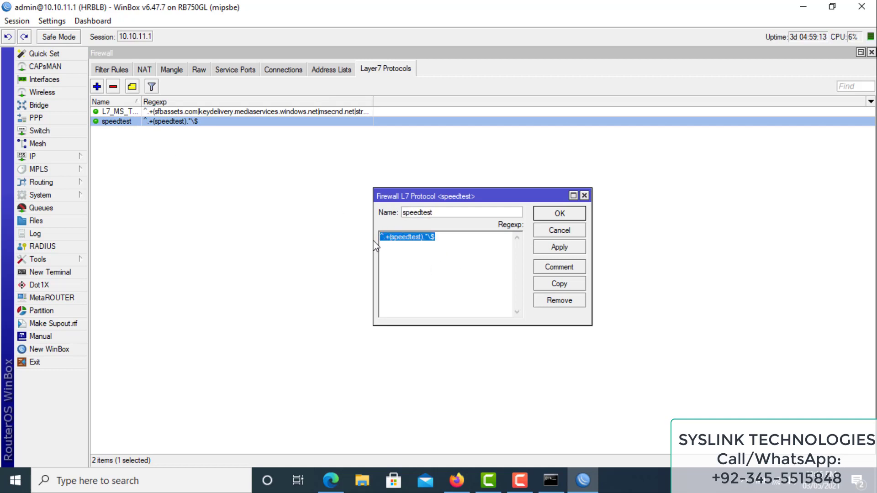
pyautogui.click(577, 217)
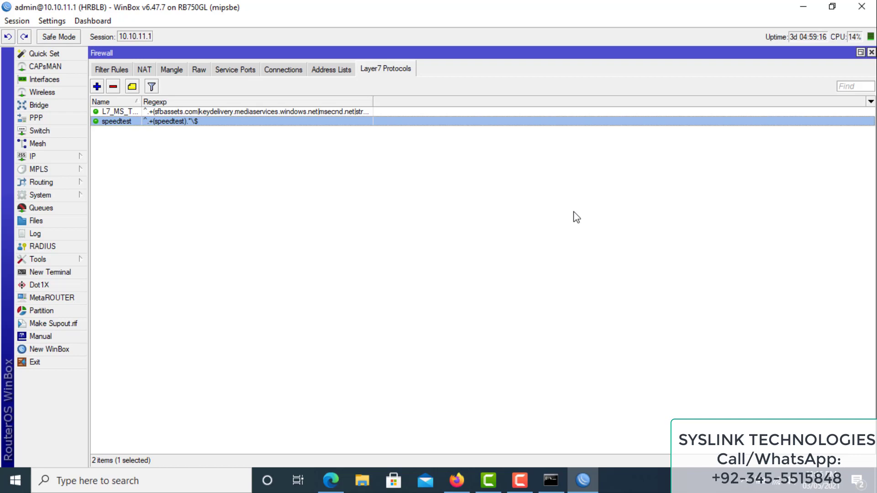
pyautogui.click(171, 73)
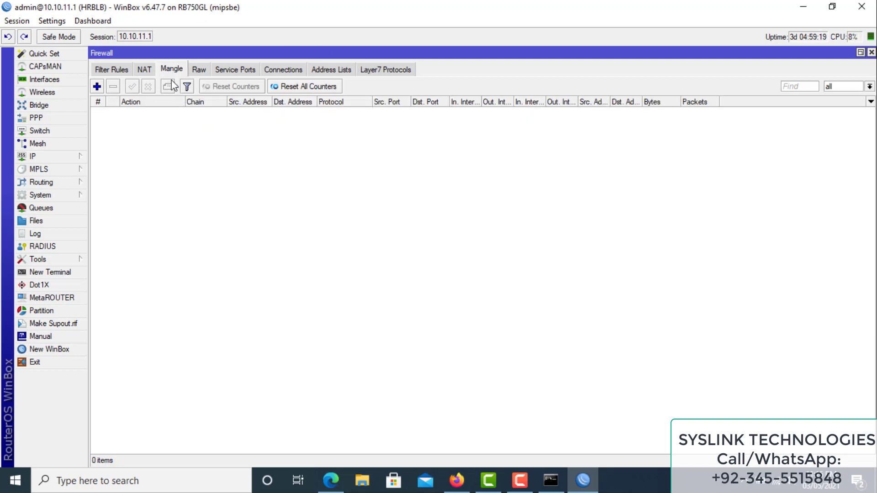
# Create a new mangle rule matching the speedtest Layer7 protocol
pyautogui.click(97, 87)
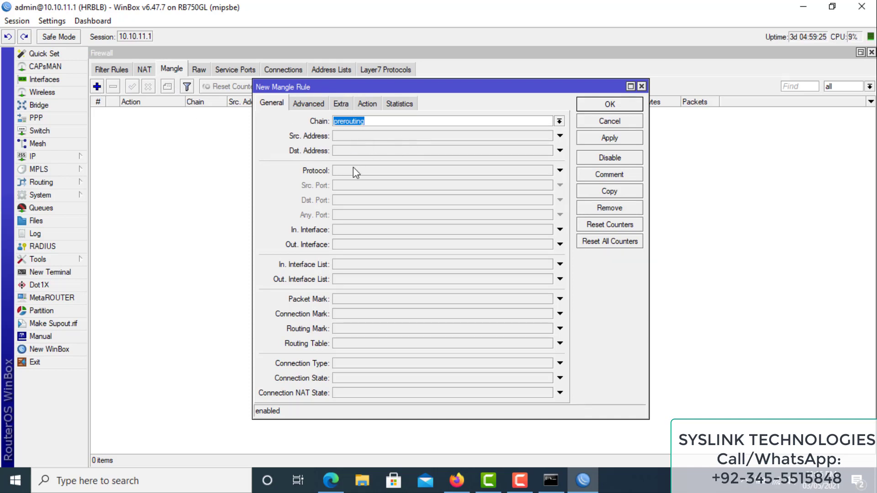
pyautogui.click(308, 104)
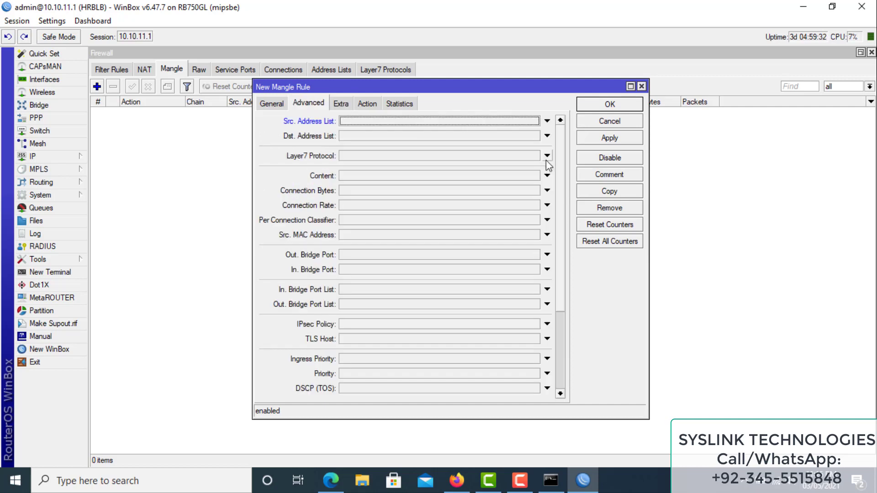
pyautogui.click(547, 156)
pyautogui.click(535, 156)
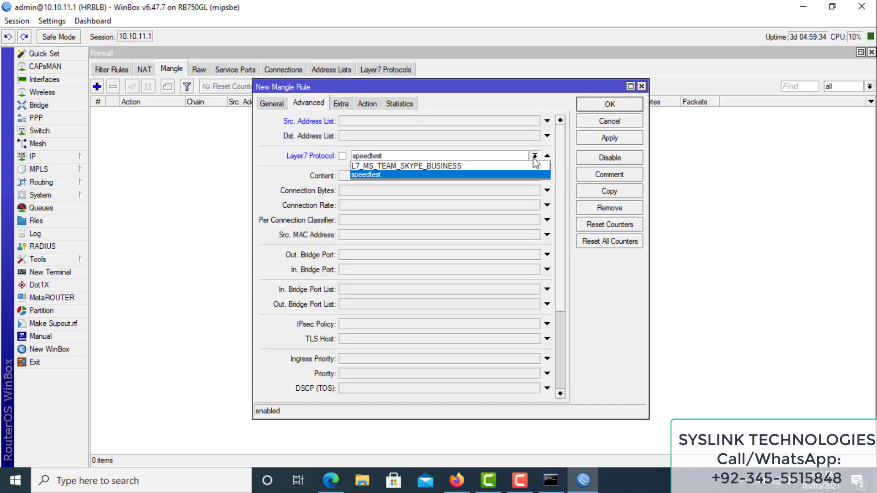
pyautogui.click(507, 176)
# Set its action to mark connection with new connection mark SpeedTest_Conn and save the rule
pyautogui.click(367, 104)
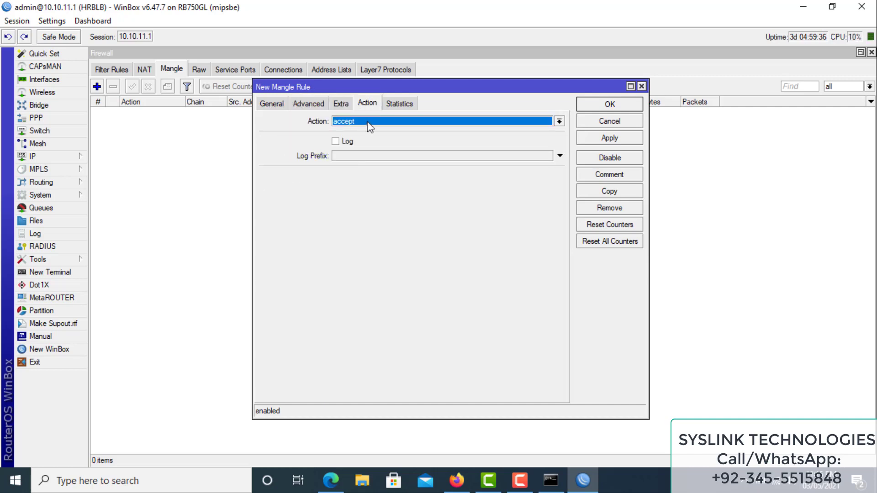
pyautogui.click(367, 121)
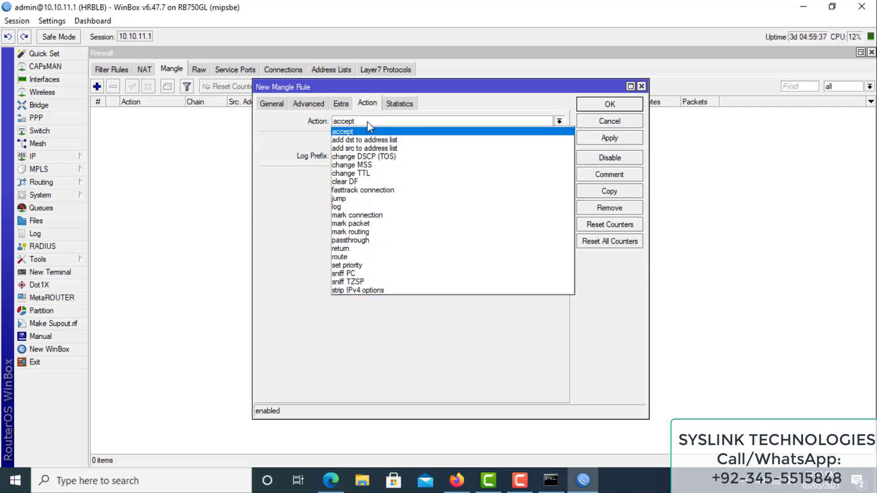
pyautogui.click(382, 216)
pyautogui.click(443, 176)
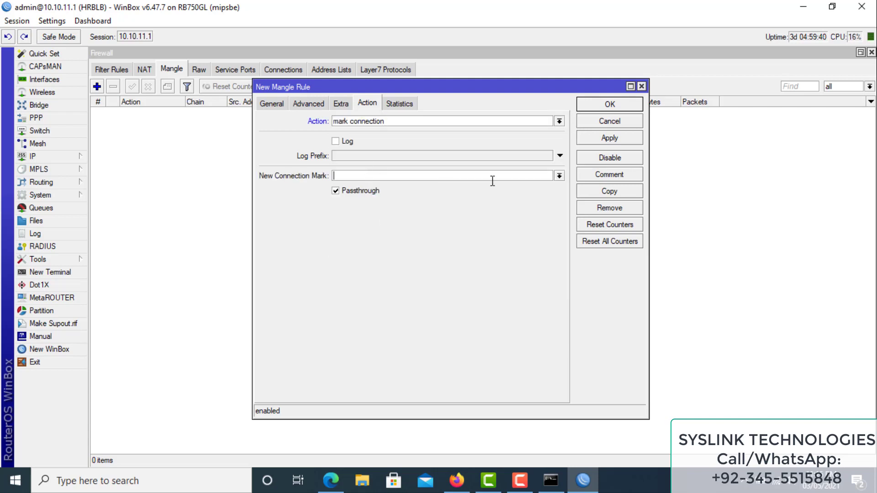
pyautogui.click(559, 176)
pyautogui.click(516, 176)
pyautogui.write('SpeedTest_Conn')
pyautogui.click(628, 138)
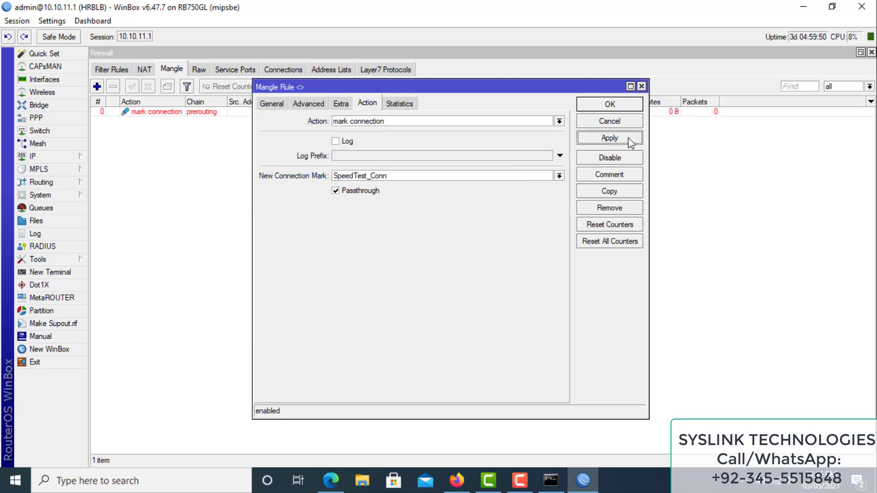
pyautogui.click(620, 105)
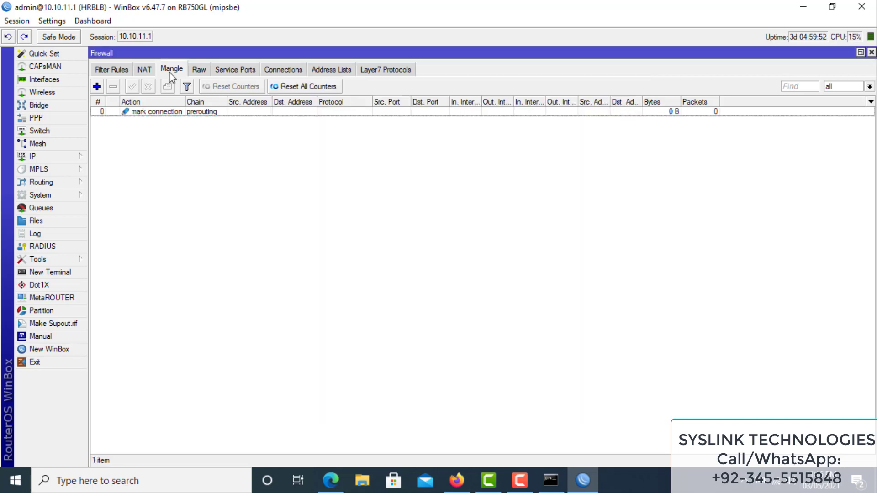
pyautogui.click(97, 86)
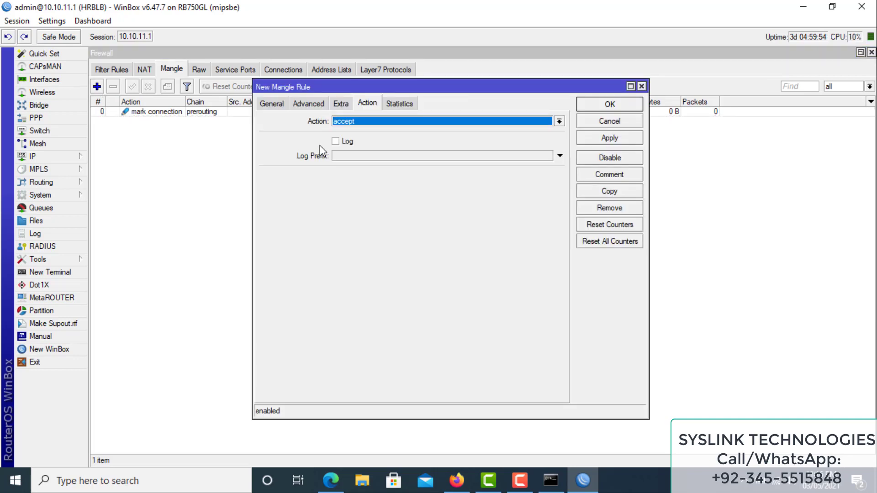
pyautogui.click(277, 105)
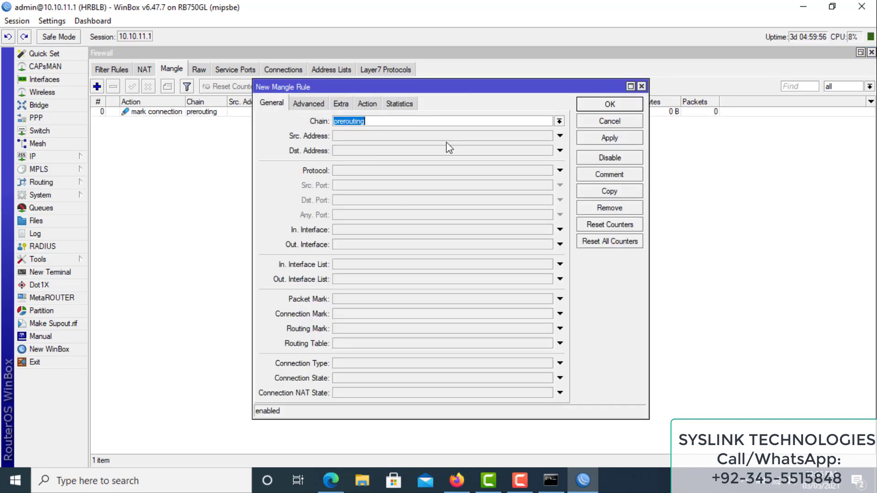
# Make the second mangle rule match connection mark SpeedTest_Conn
pyautogui.click(355, 315)
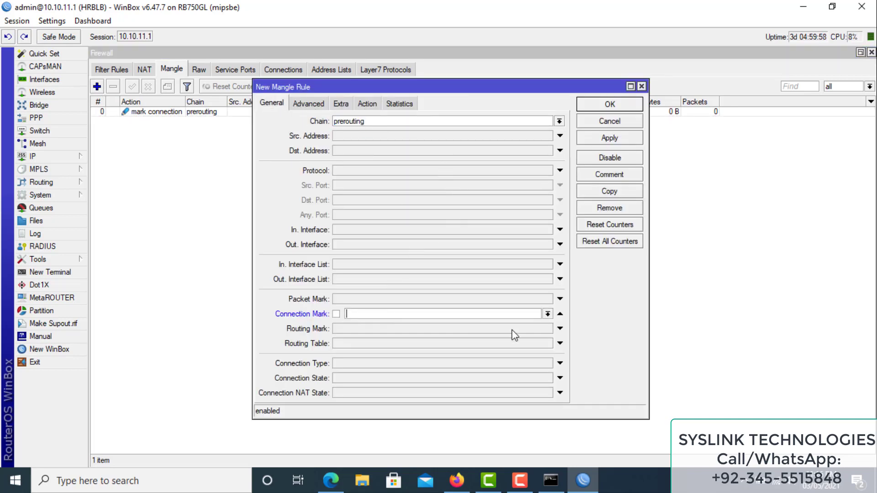
pyautogui.click(548, 314)
pyautogui.click(516, 325)
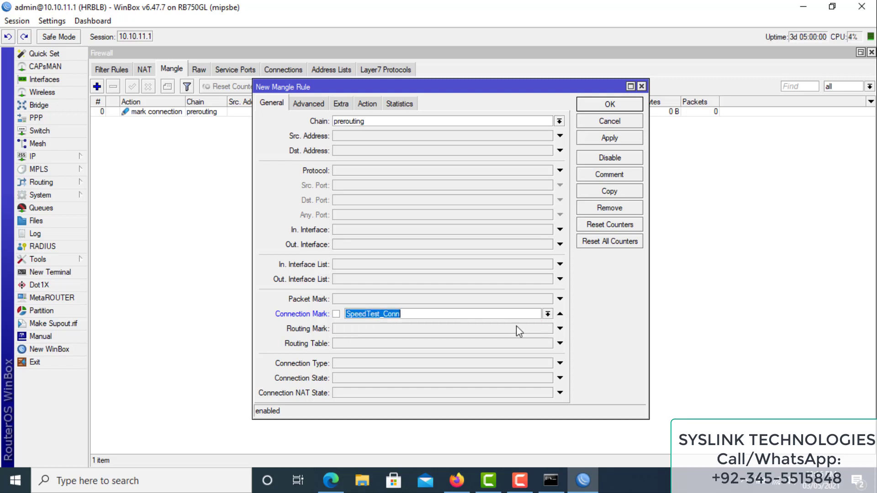
pyautogui.click(346, 106)
# Set its action to mark packet as SpeedTest-Pkt with passthrough off, and save it
pyautogui.click(367, 104)
pyautogui.click(380, 121)
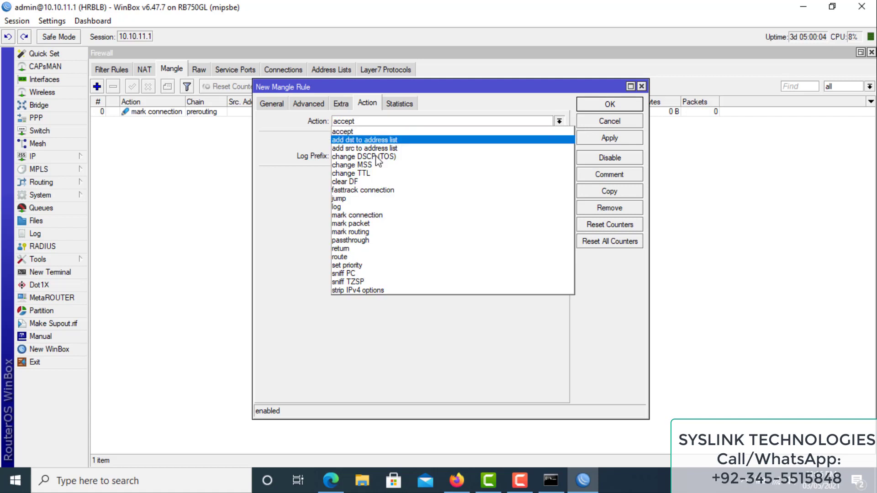
pyautogui.click(370, 223)
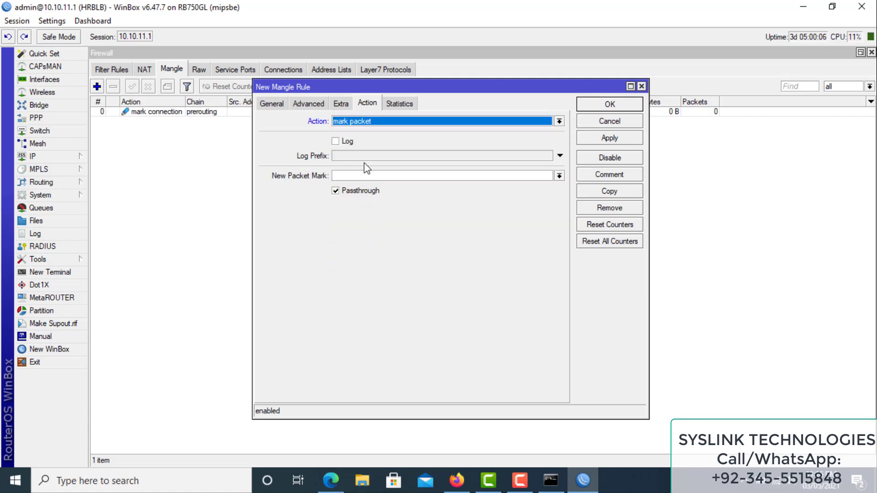
pyautogui.click(369, 177)
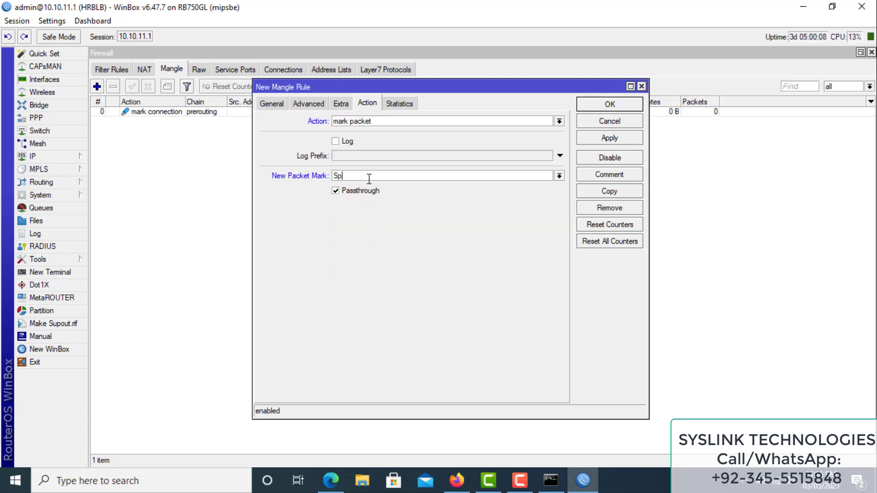
pyautogui.write('SpeedTest-Pkt')
pyautogui.click(339, 194)
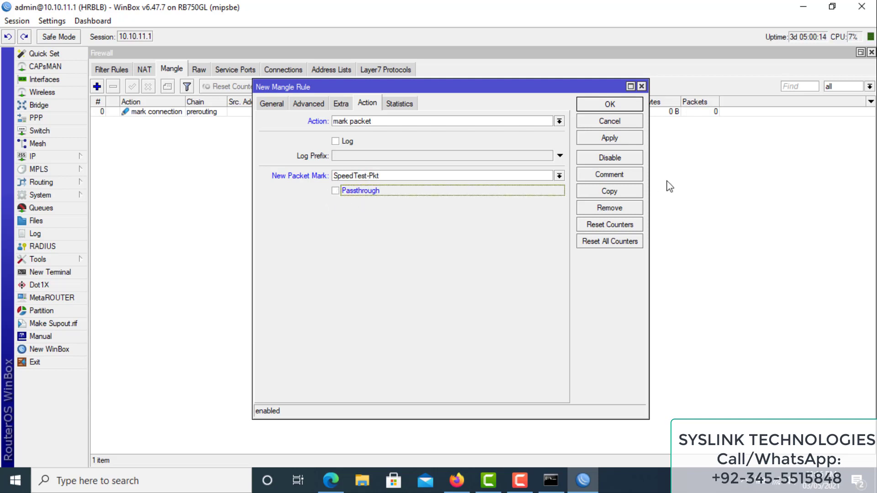
pyautogui.click(605, 137)
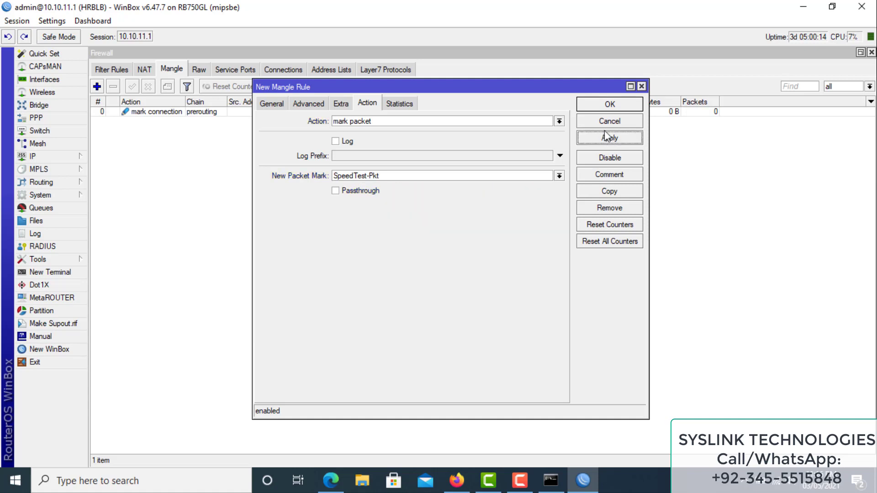
pyautogui.click(610, 105)
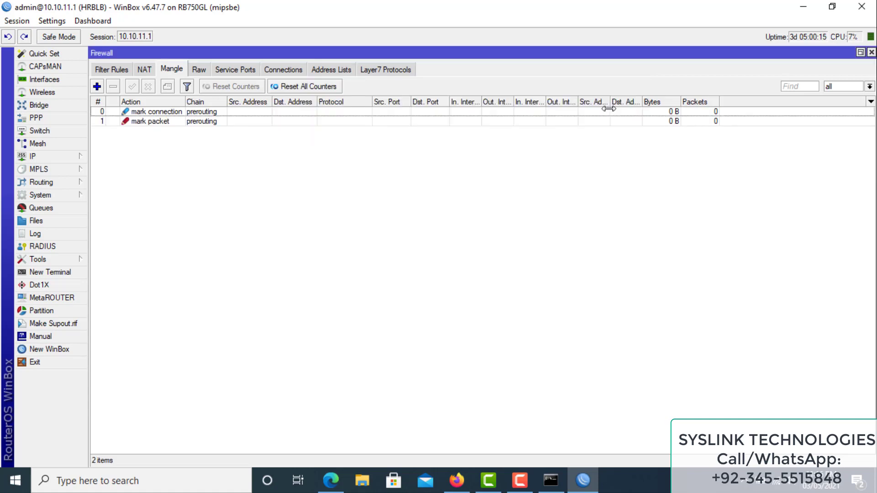
# Restore the Speedtest browser to a smaller window positioned over WinBox
pyautogui.click(466, 490)
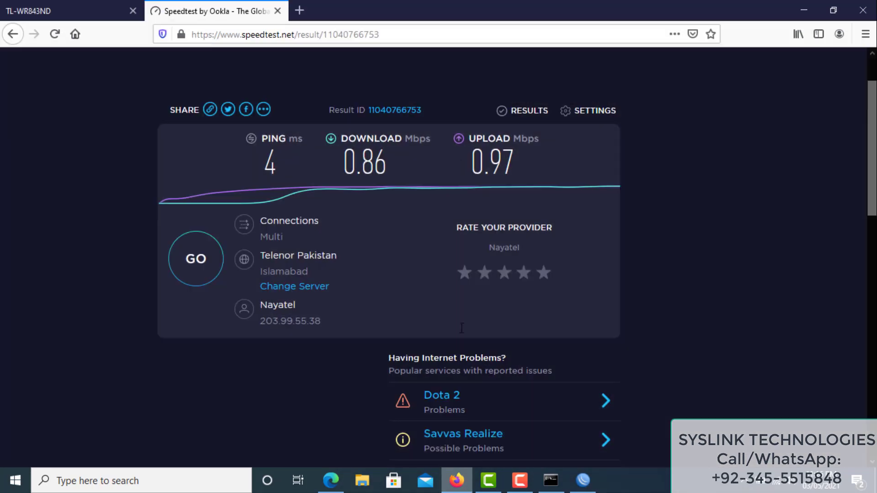
pyautogui.doubleClick(493, 21)
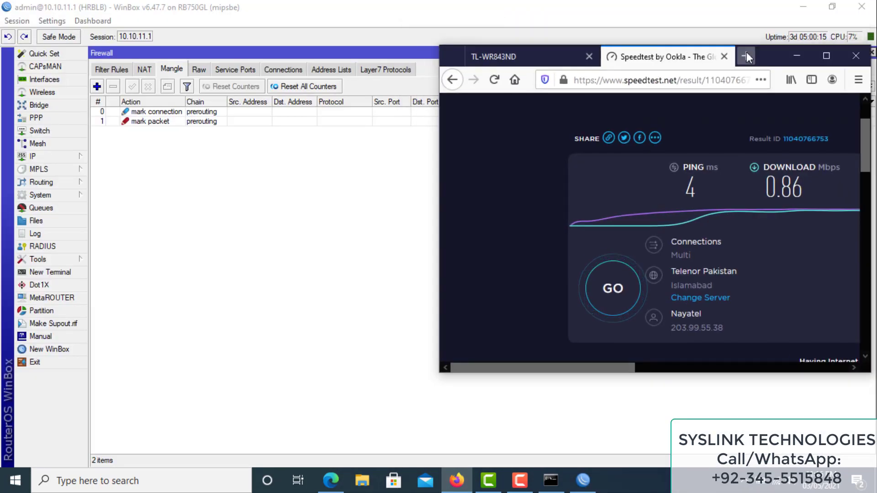
pyautogui.moveTo(763, 55); pyautogui.dragTo(689, 172)
# Reload the Speedtest results page and bring up WinBox's simple queue list
pyautogui.click(632, 200)
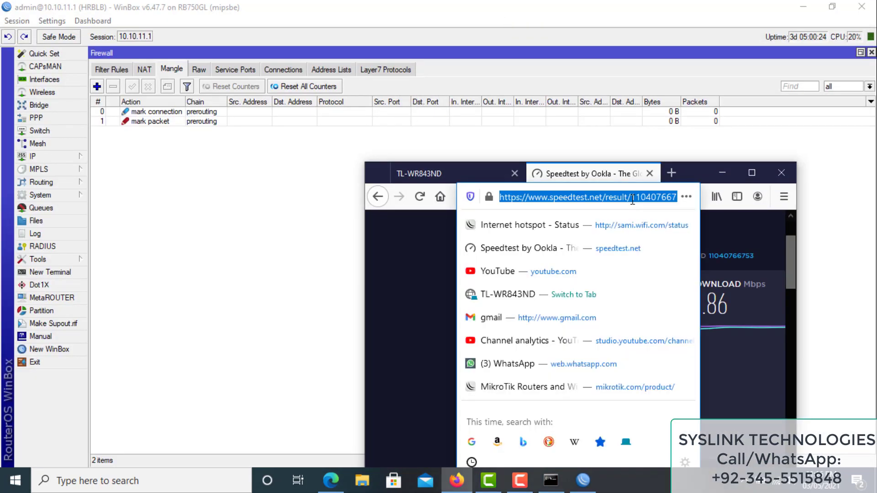
pyautogui.press('Return')
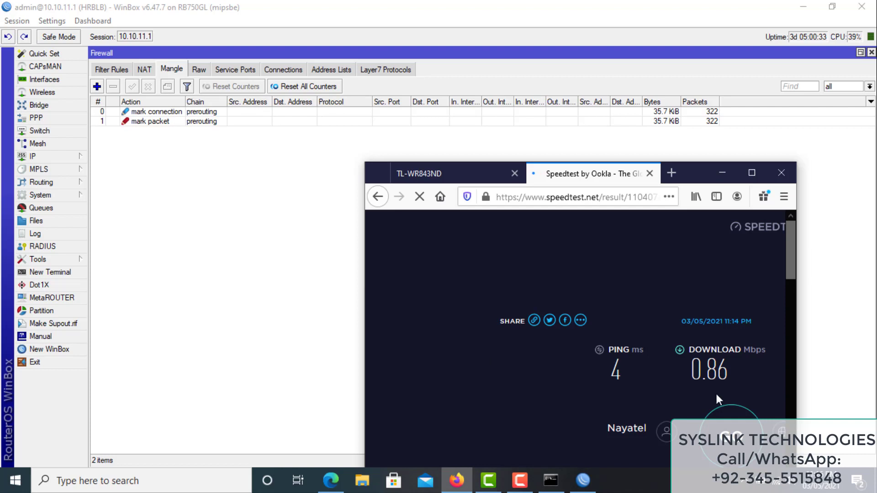
pyautogui.click(56, 213)
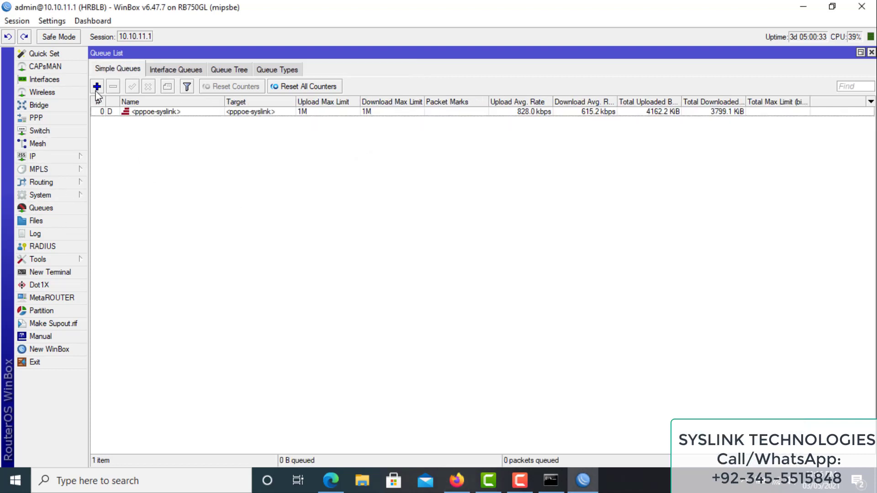
# Create a simple queue SpeedTest targeting 22.22.22.20 with 3M upload and download limits
pyautogui.click(97, 86)
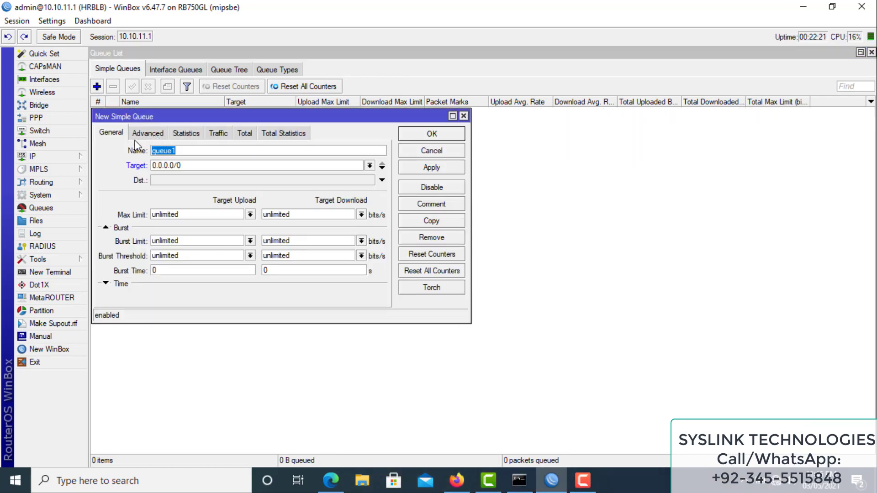
pyautogui.write('SpeedTest')
pyautogui.press('Tab')
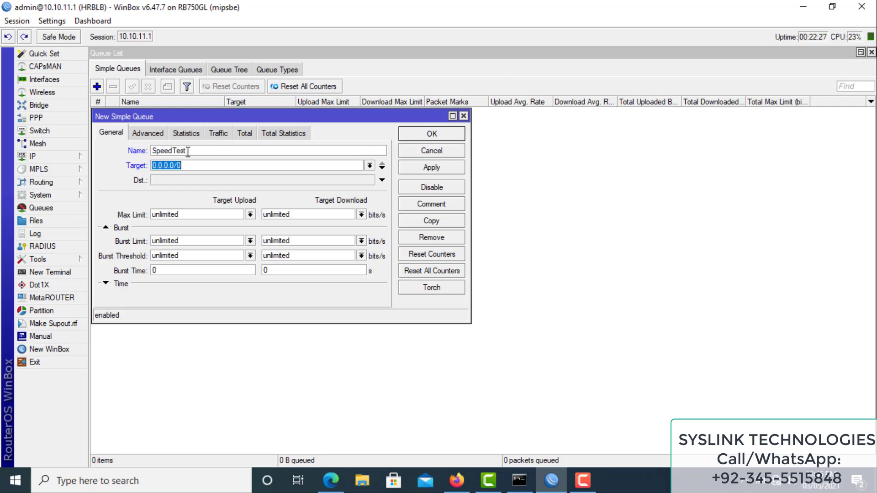
pyautogui.write('22.22.22.20')
pyautogui.click(250, 214)
pyautogui.click(180, 300)
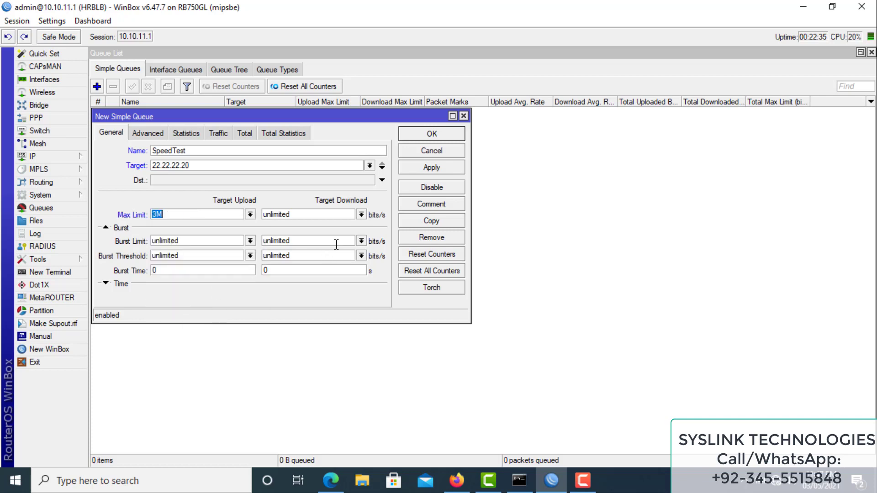
pyautogui.click(361, 215)
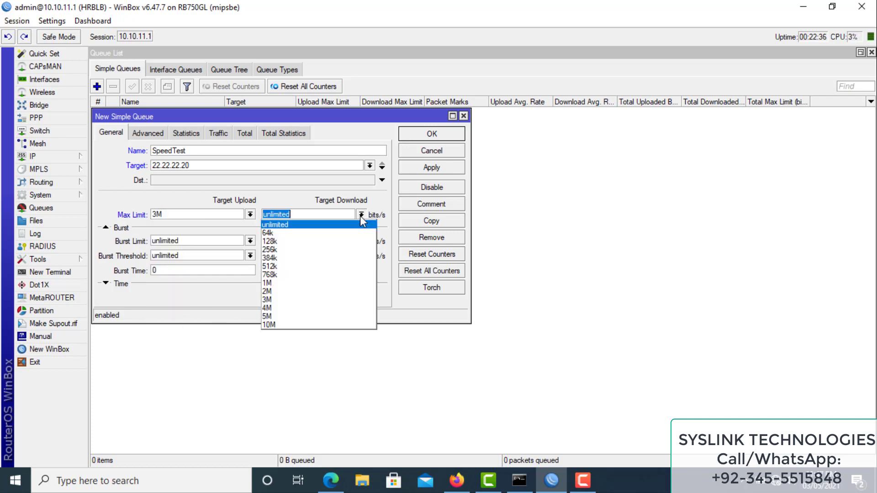
pyautogui.click(307, 301)
# Assign the Speedtest-Pkt packet mark in the queue's advanced settings
pyautogui.click(160, 132)
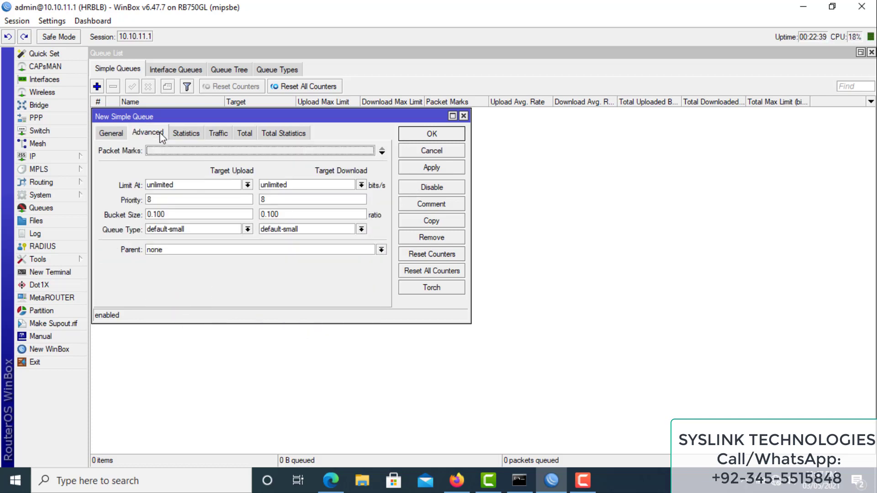
pyautogui.click(370, 153)
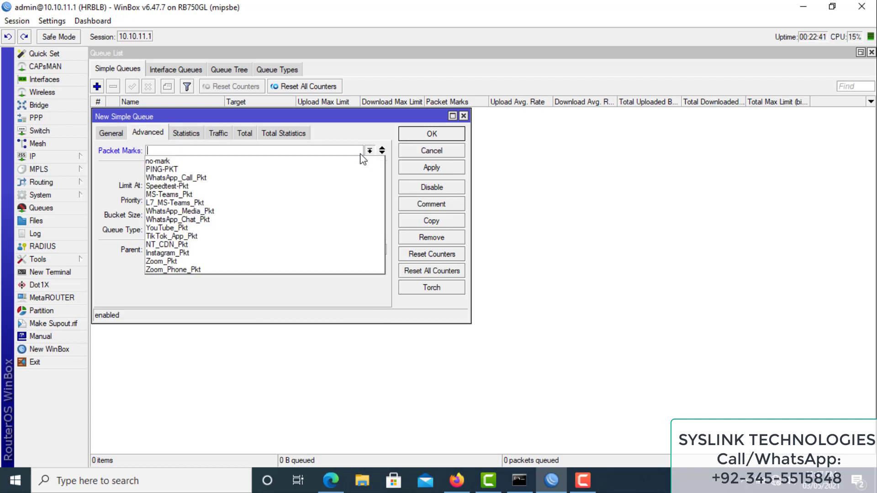
pyautogui.click(267, 188)
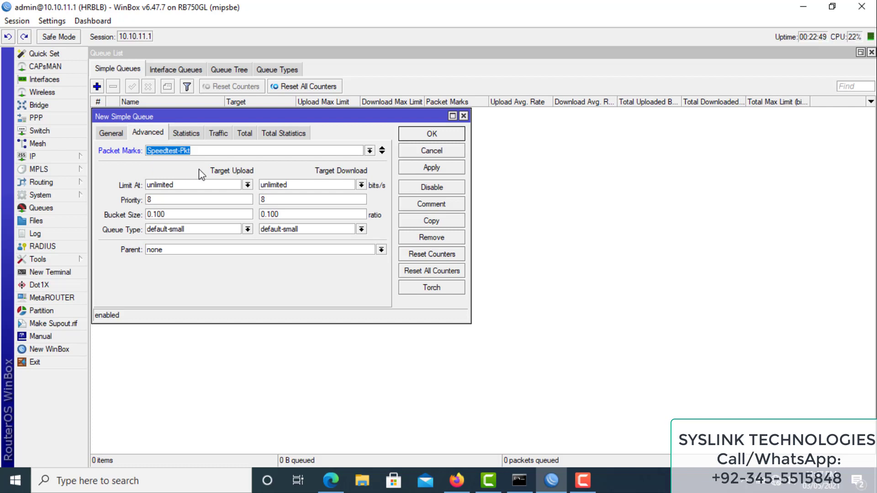
pyautogui.click(112, 132)
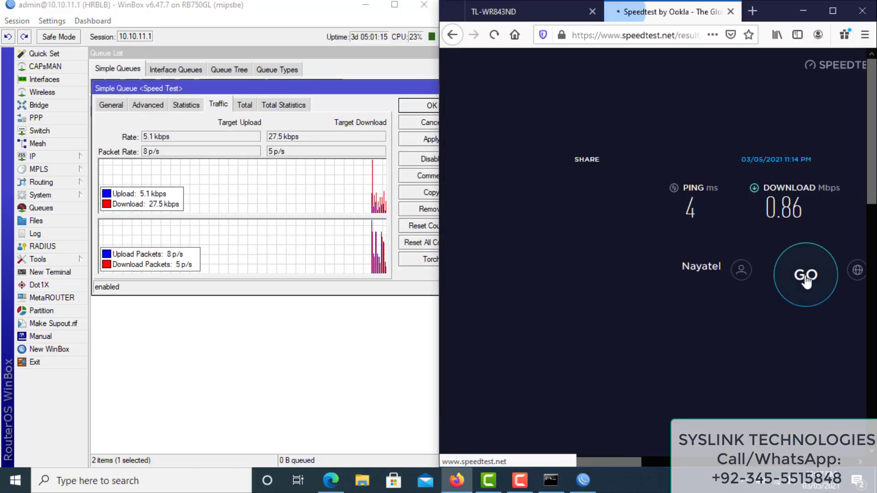
# Run a new speed test while watching the Speed Test queue's traffic in WinBox
pyautogui.click(807, 280)
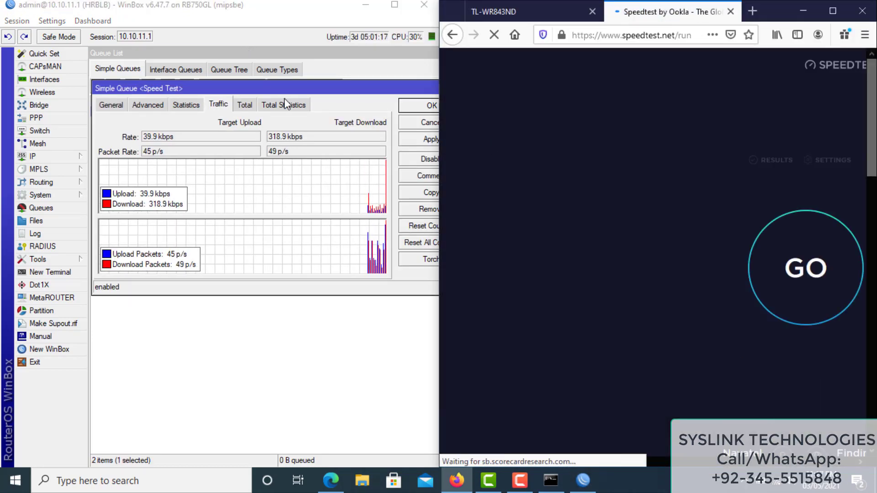
pyautogui.moveTo(281, 92); pyautogui.dragTo(278, 176)
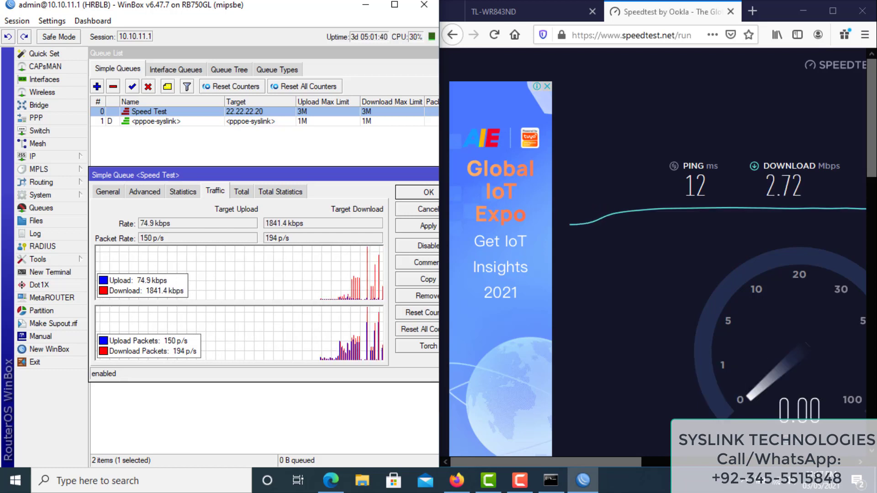
pyautogui.moveTo(634, 464); pyautogui.dragTo(731, 472)
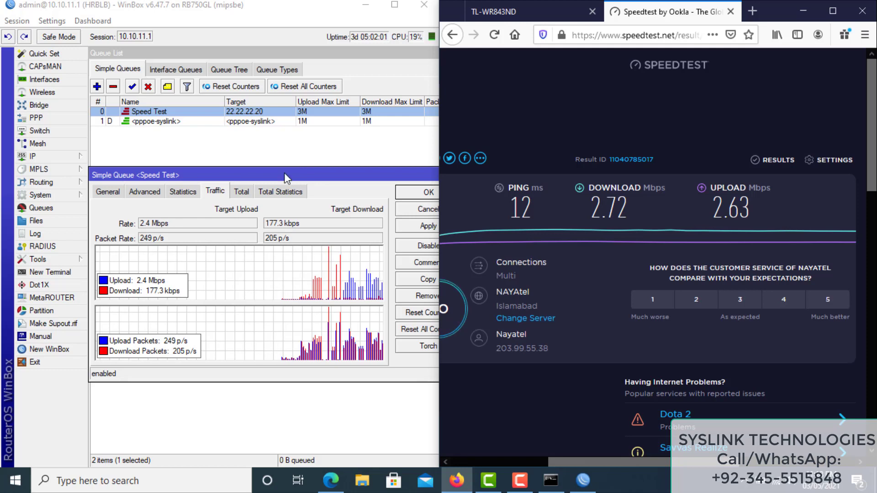
# Close the Speed Test queue dialog and maximize WinBox
pyautogui.click(396, 179)
pyautogui.press('Escape')
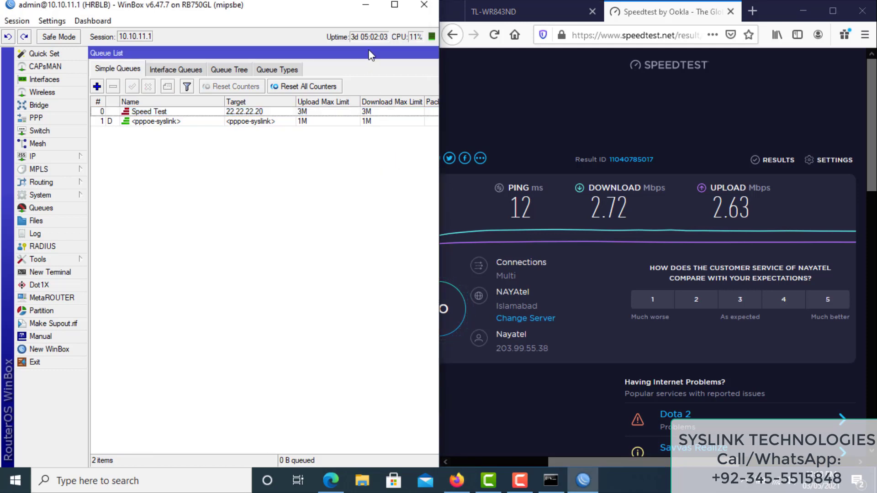
pyautogui.click(402, 9)
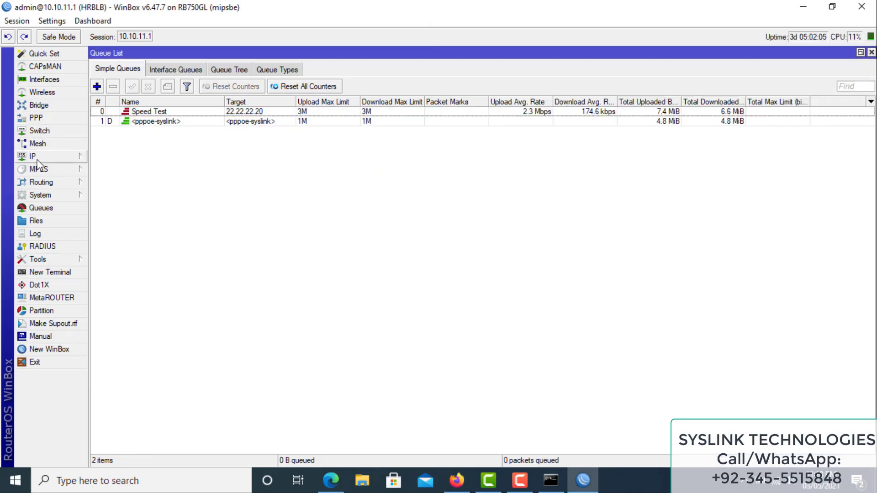
# Open the PPP window and switch to its Secrets list
pyautogui.click(70, 159)
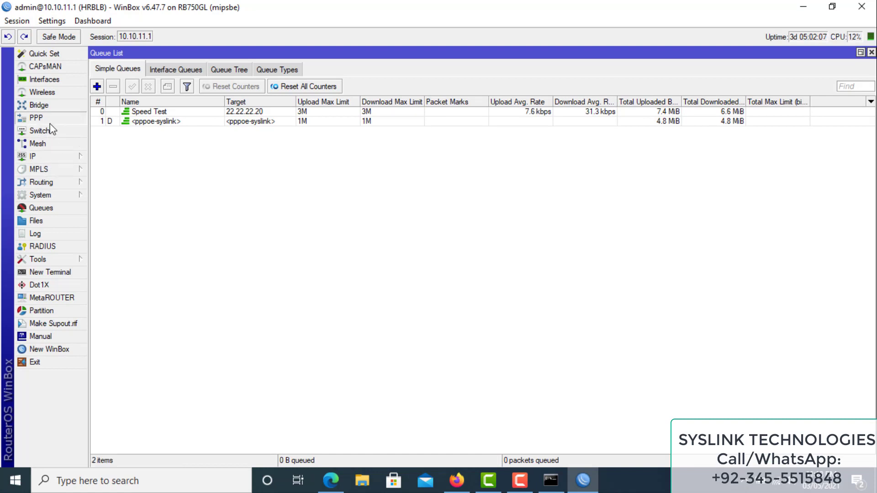
pyautogui.click(36, 118)
pyautogui.click(293, 203)
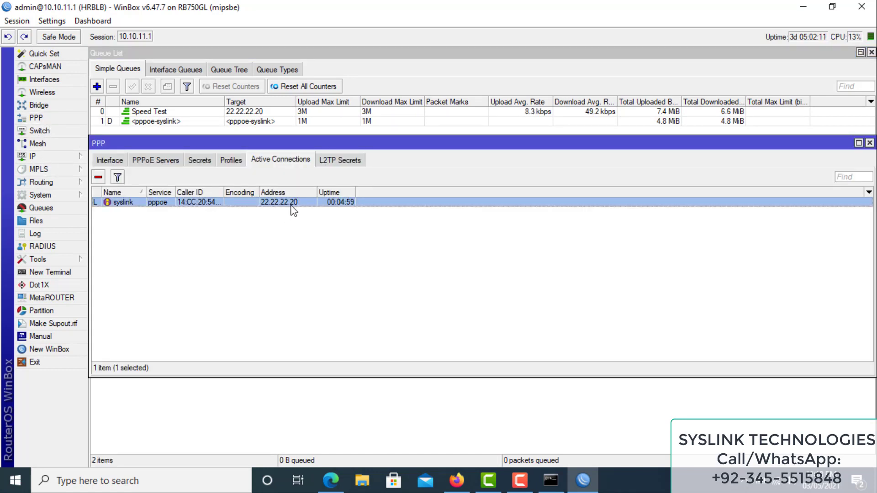
pyautogui.click(156, 160)
pyautogui.click(201, 160)
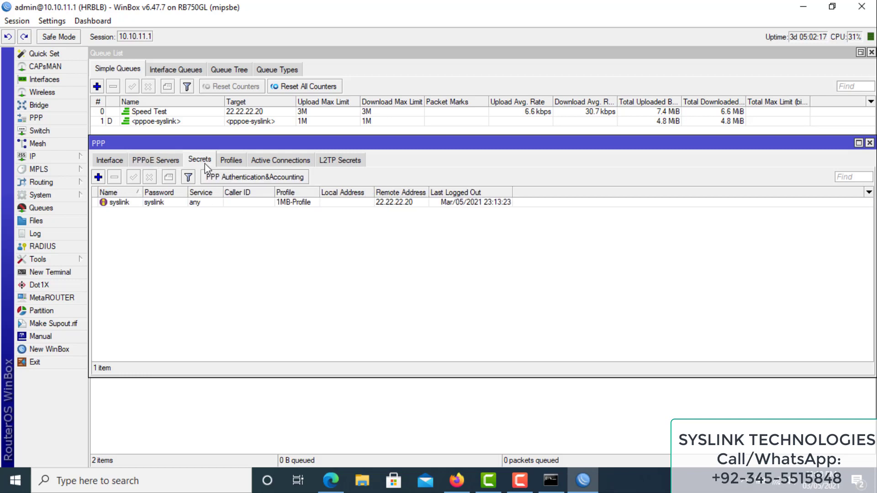
# Change the PPPoE user's secret remote address to 22.22.22.200 and check Active Connections
pyautogui.doubleClick(159, 202)
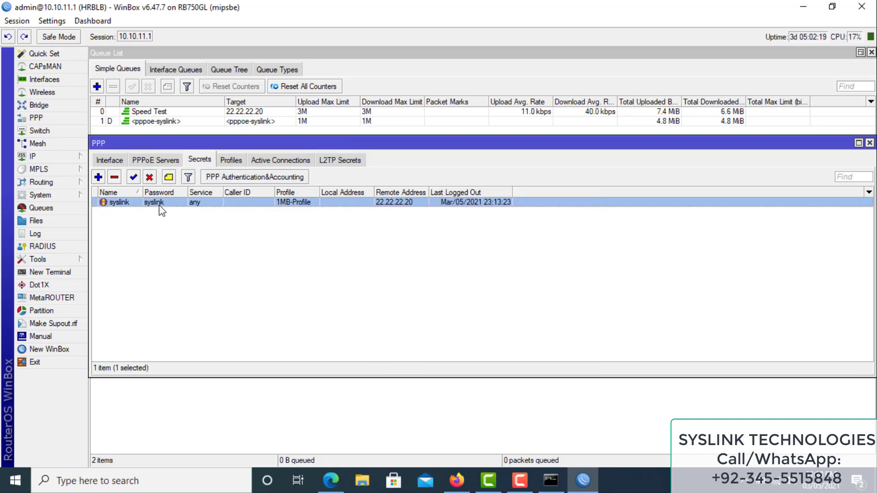
pyautogui.click(489, 268)
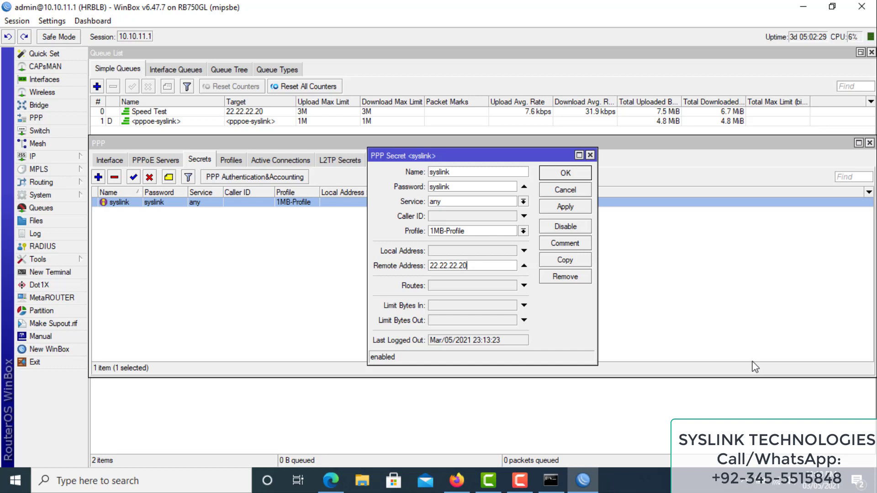
pyautogui.press('BackSpace')
pyautogui.press('BackSpace')
pyautogui.click(576, 209)
pyautogui.click(578, 177)
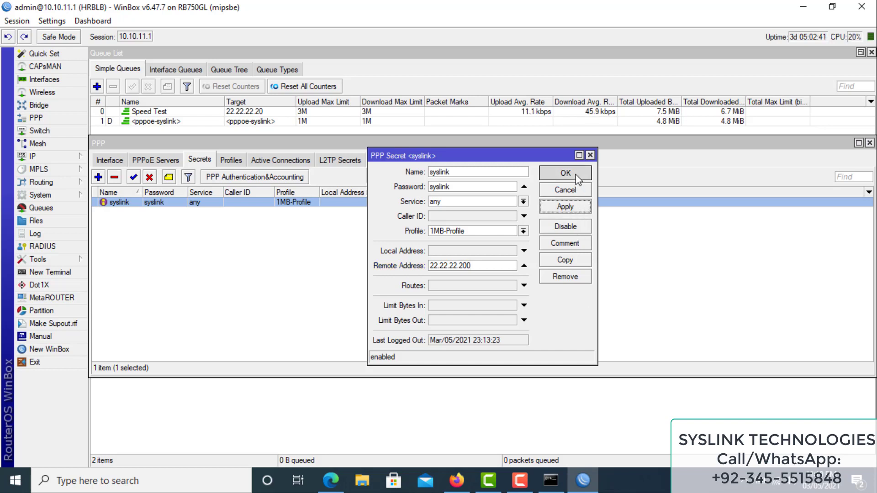
pyautogui.click(297, 161)
pyautogui.click(456, 481)
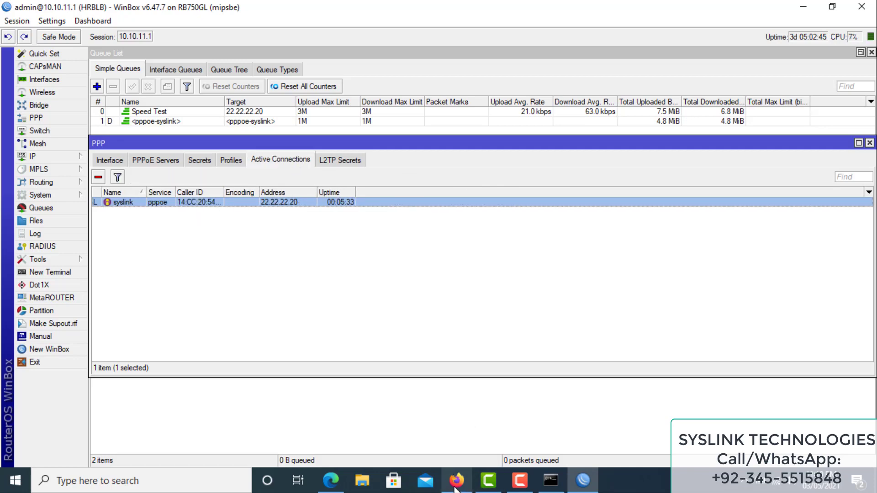
# Disconnect the TP-Link router's WAN connection from its Status page
pyautogui.click(550, 18)
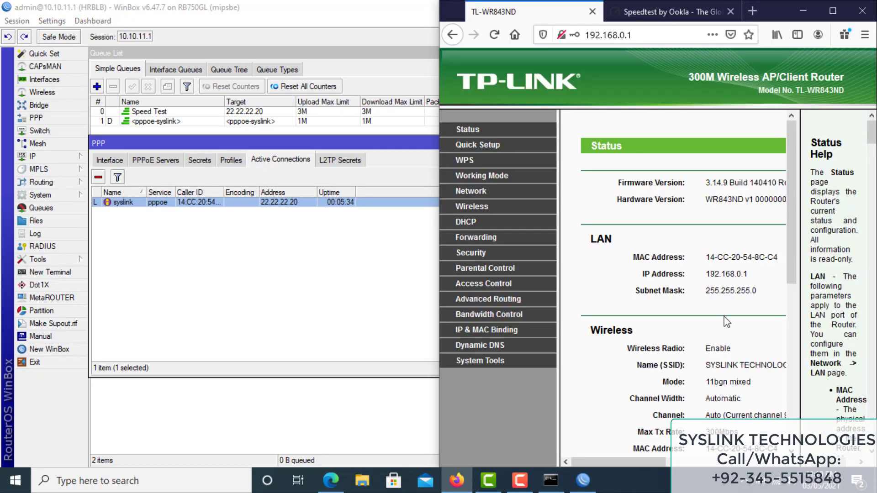
pyautogui.scroll(-5, 726, 296)
pyautogui.scroll(-2, 741, 422)
pyautogui.moveTo(664, 462); pyautogui.dragTo(736, 462)
pyautogui.click(709, 297)
# Reconnect the PPPoE WAN and confirm its new IP address 22.22.22.200
pyautogui.moveTo(792, 259); pyautogui.dragTo(795, 404)
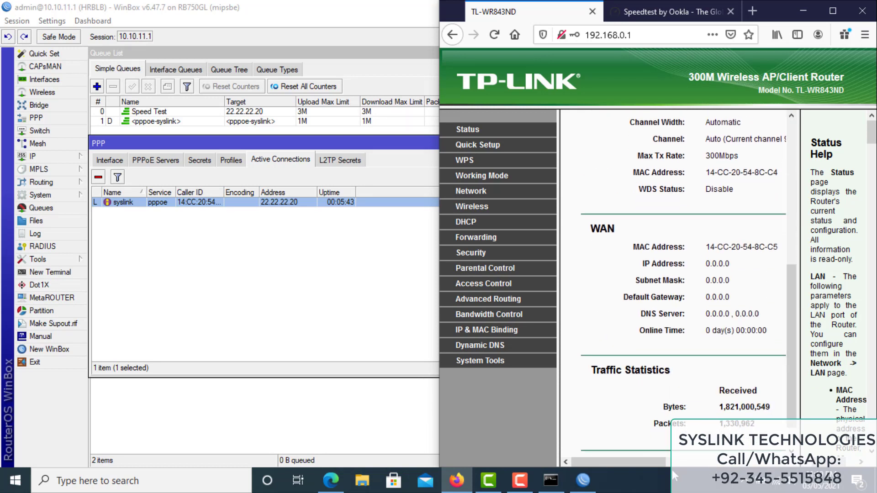
pyautogui.click(712, 461)
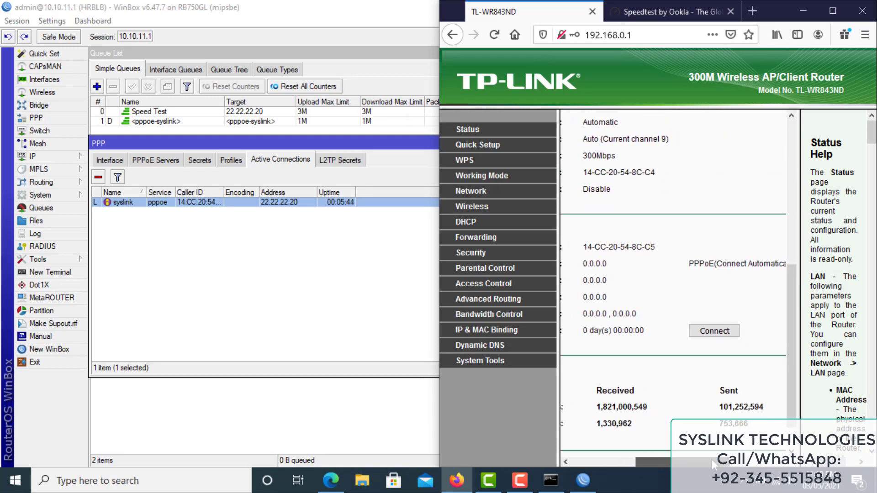
pyautogui.click(713, 336)
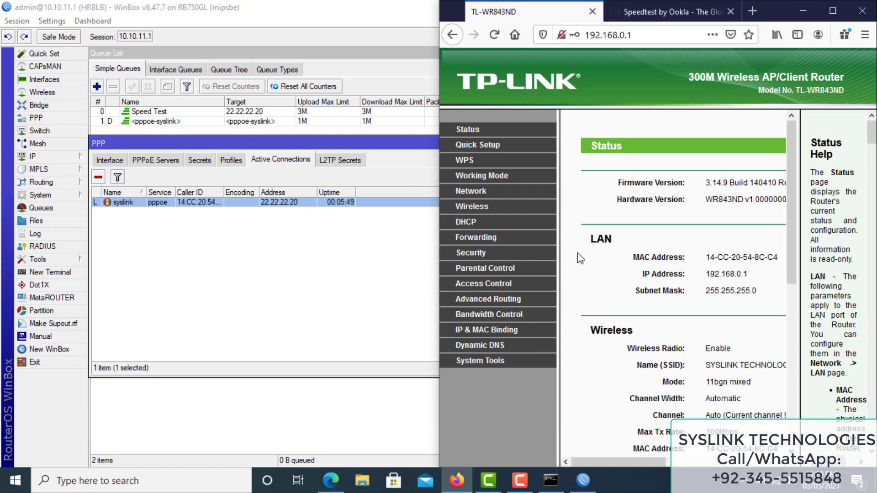
pyautogui.scroll(-6, 755, 327)
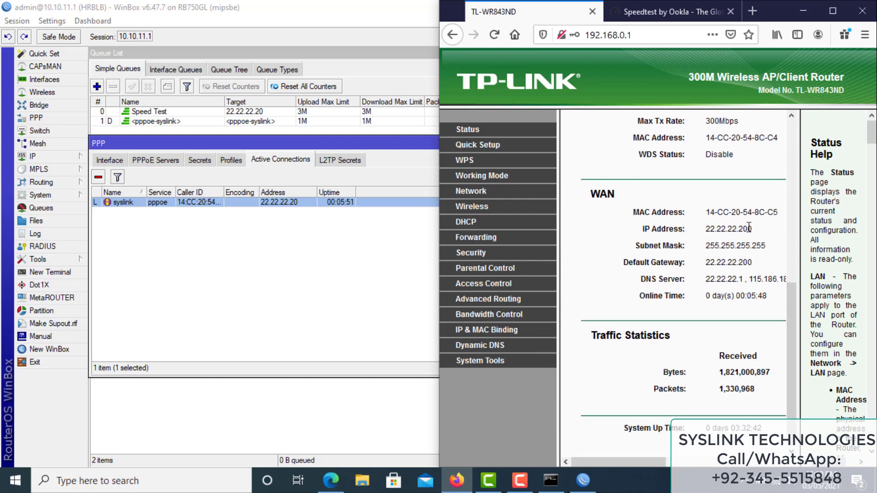
pyautogui.moveTo(753, 226); pyautogui.dragTo(707, 238)
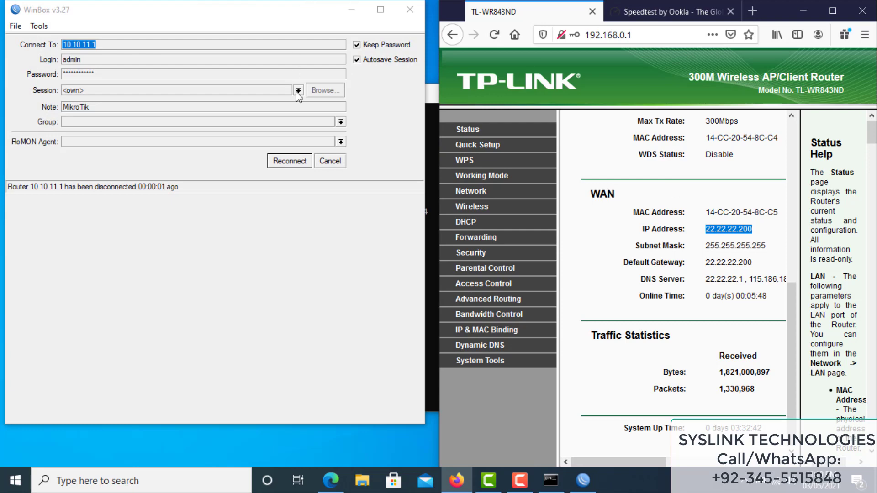
# Reconnect WinBox and confirm the syslink secret's remote address is 22.22.22.200
pyautogui.click(290, 161)
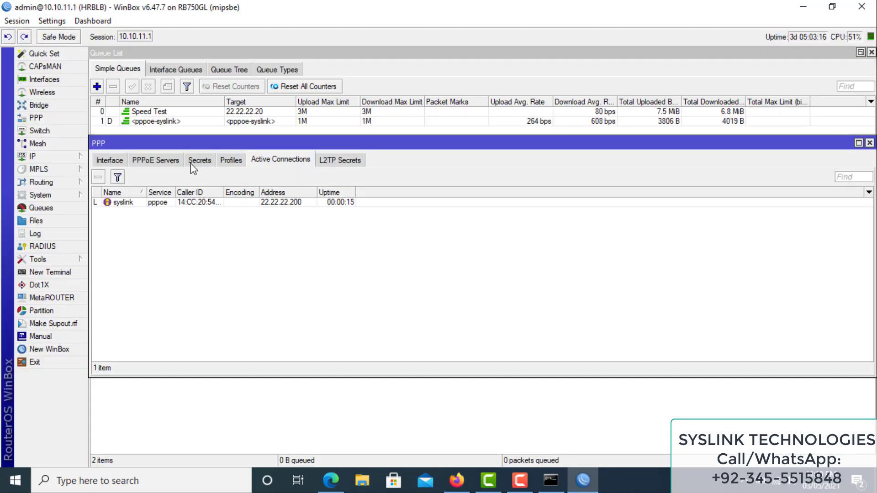
pyautogui.click(207, 162)
pyautogui.click(142, 205)
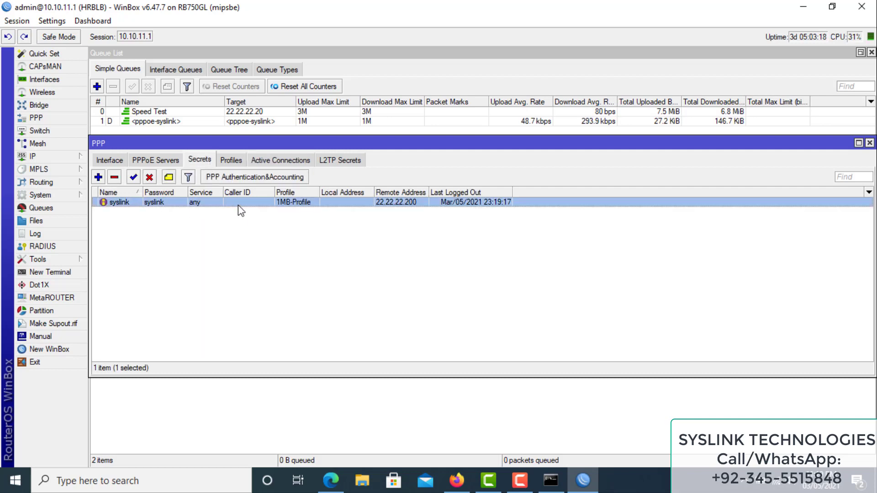
pyautogui.doubleClick(237, 206)
pyautogui.moveTo(483, 265); pyautogui.dragTo(406, 269)
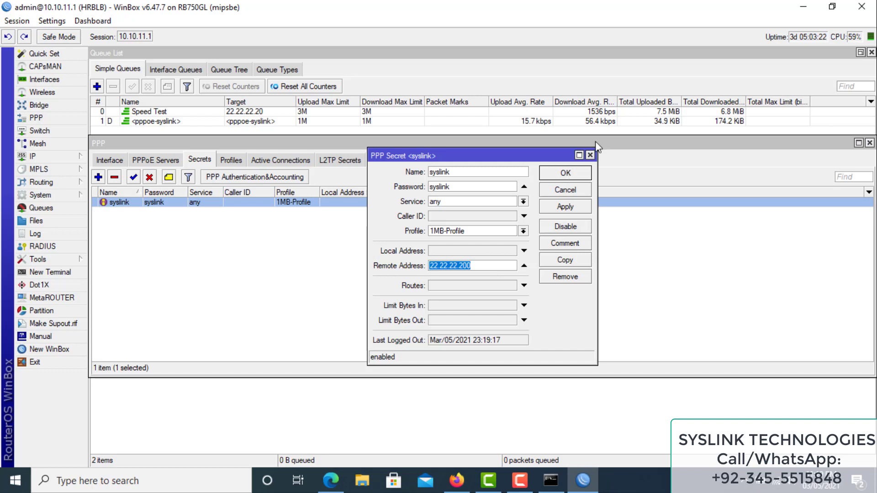
pyautogui.click(592, 157)
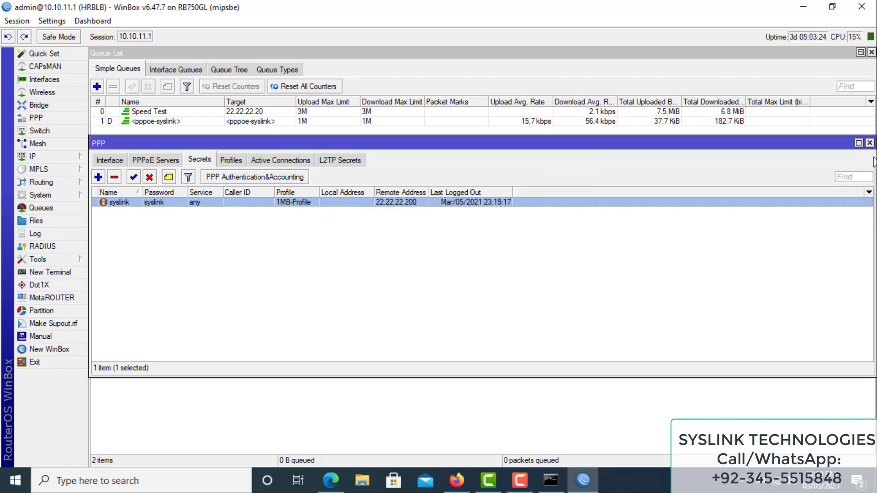
# Close the PPP window and select the Speed Test queue targeting 22.22.22.20
pyautogui.click(869, 143)
pyautogui.click(253, 112)
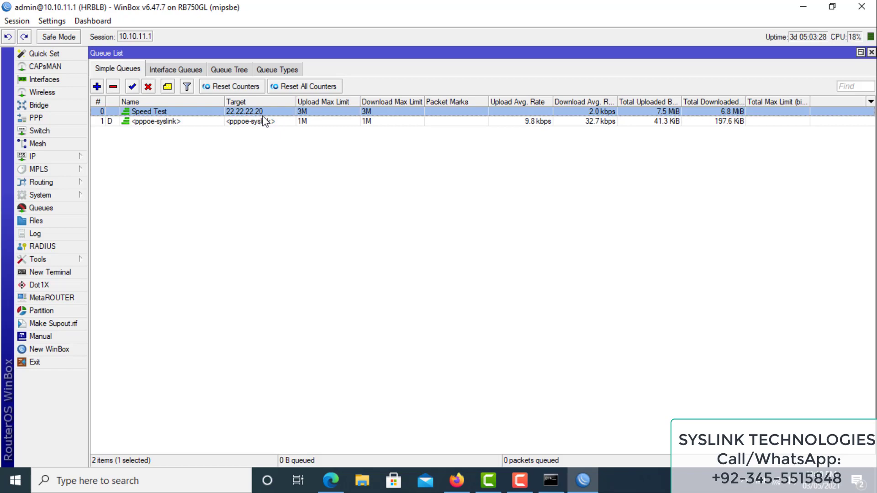
pyautogui.click(457, 480)
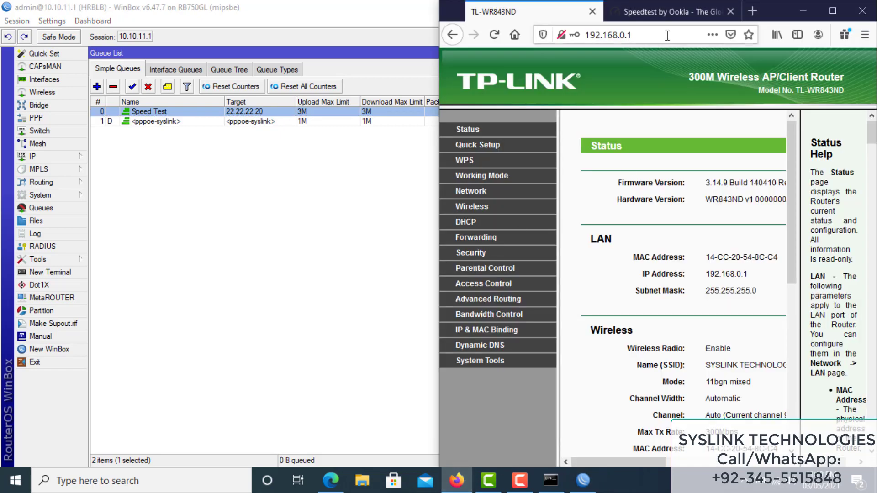
# Start a fresh Speedtest run beside a smaller WinBox with the Speed Test queue dialog raised
pyautogui.click(674, 15)
pyautogui.click(452, 323)
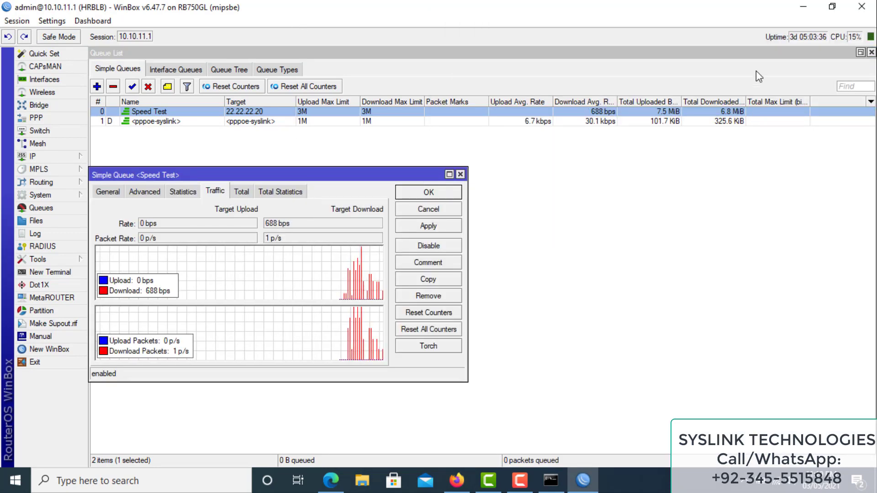
pyautogui.click(830, 6)
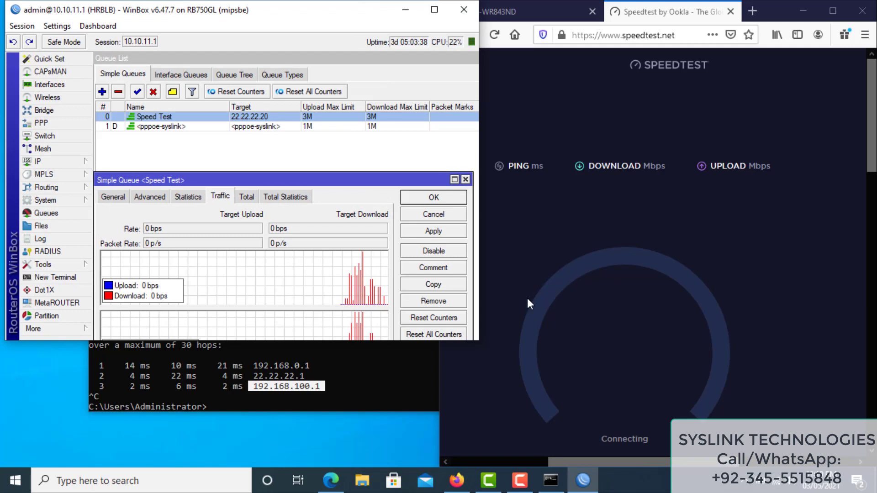
pyautogui.moveTo(323, 180); pyautogui.dragTo(328, 151)
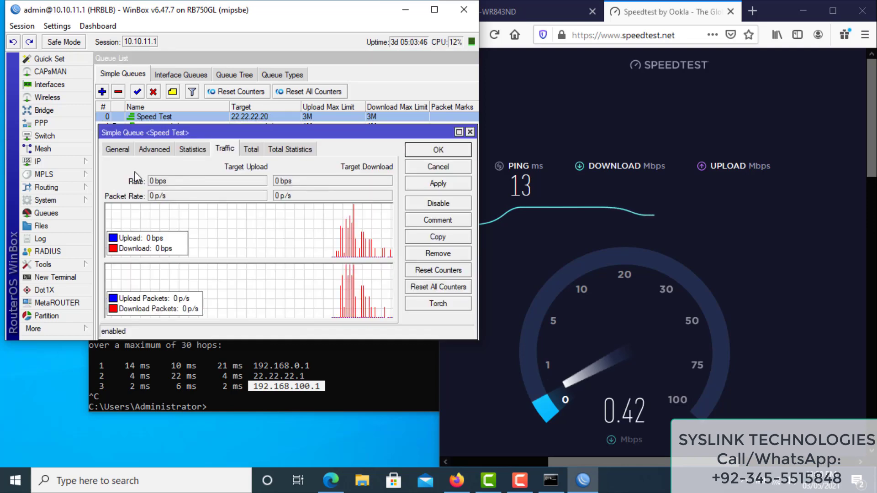
# Edit the Speed Test queue's target on the General tab to 22.22.22.0/24
pyautogui.click(155, 151)
pyautogui.click(125, 152)
pyautogui.click(215, 181)
pyautogui.write('0/24')
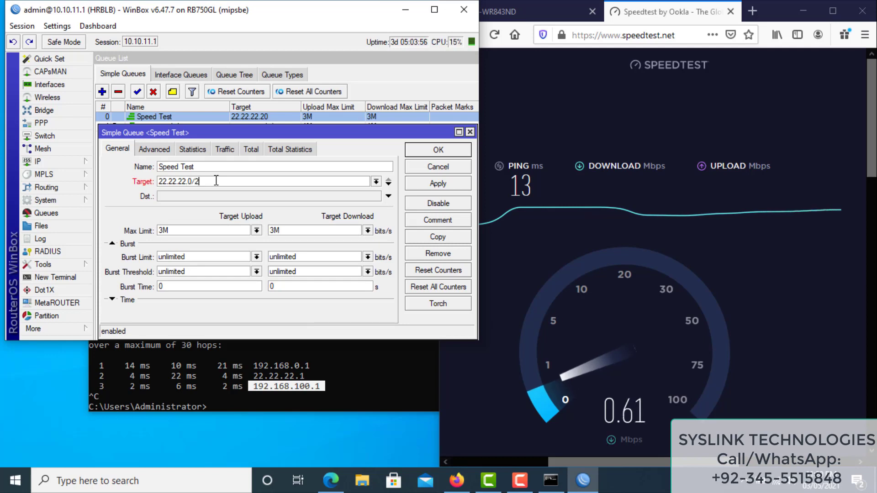
pyautogui.doubleClick(189, 181)
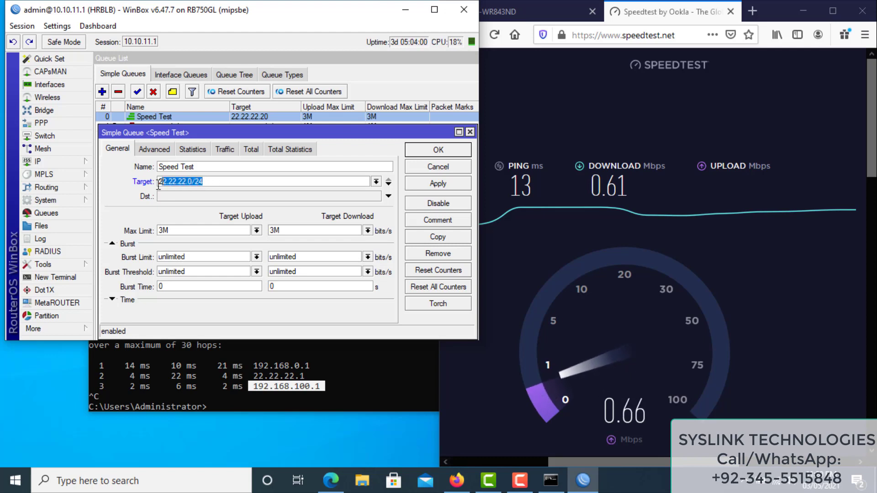
pyautogui.doubleClick(178, 182)
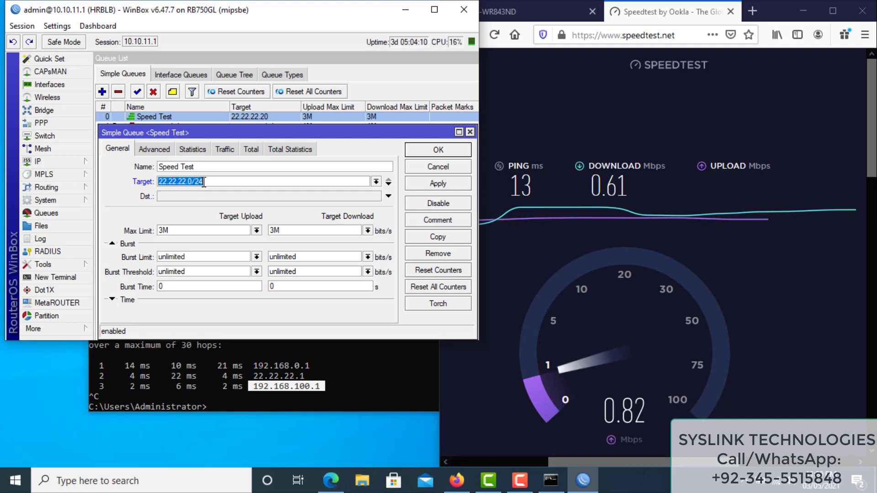
pyautogui.moveTo(204, 182); pyautogui.dragTo(154, 182)
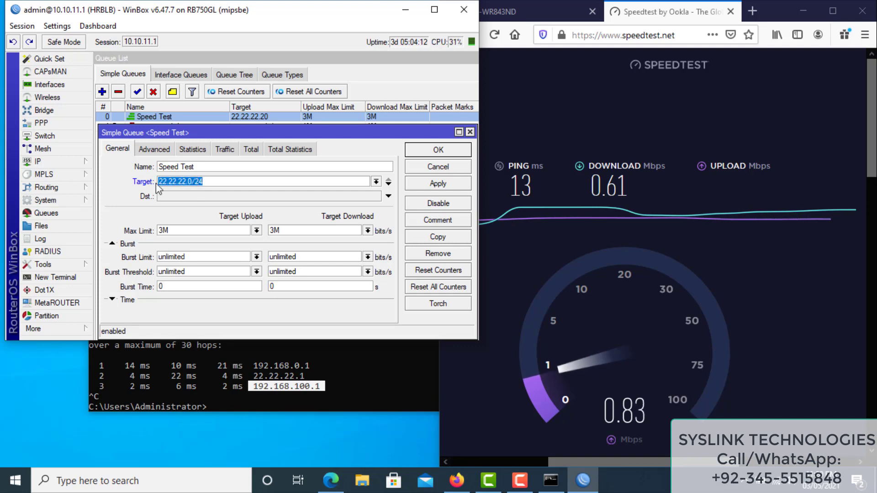
# Glance at the IP address pools, then apply and save the 22.22.22.0/24 target
pyautogui.click(64, 162)
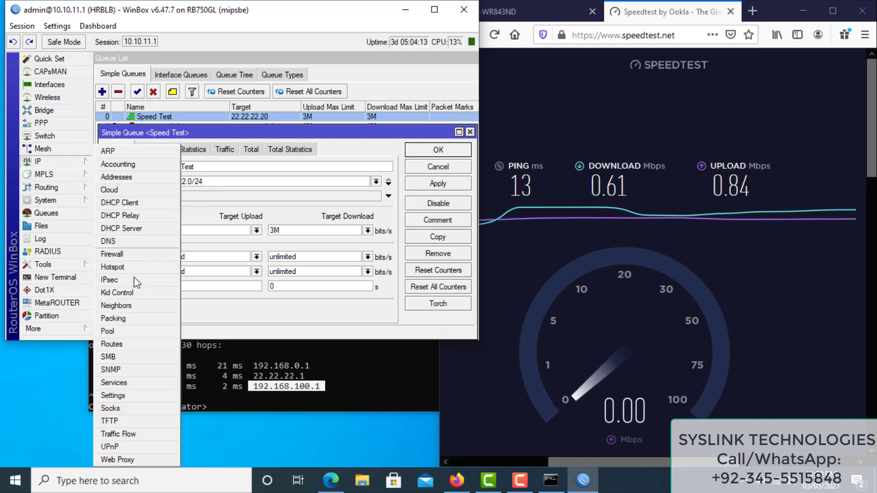
pyautogui.click(132, 333)
pyautogui.click(471, 105)
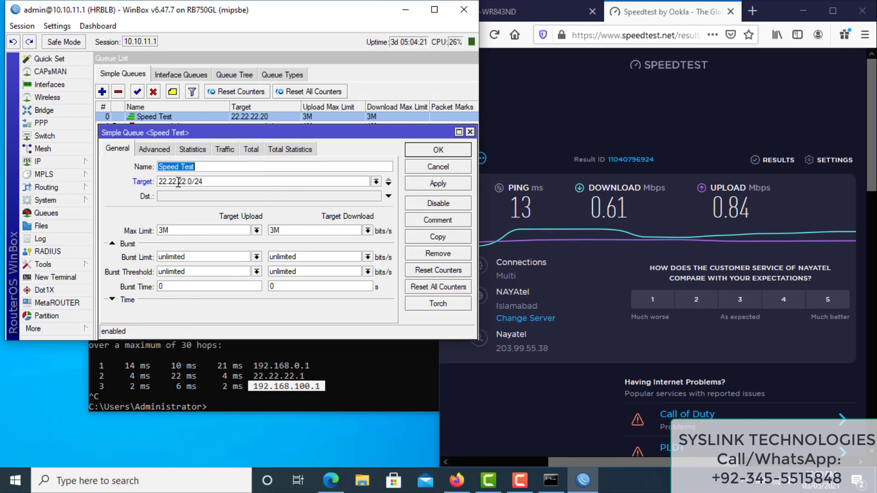
pyautogui.moveTo(215, 183); pyautogui.dragTo(154, 180)
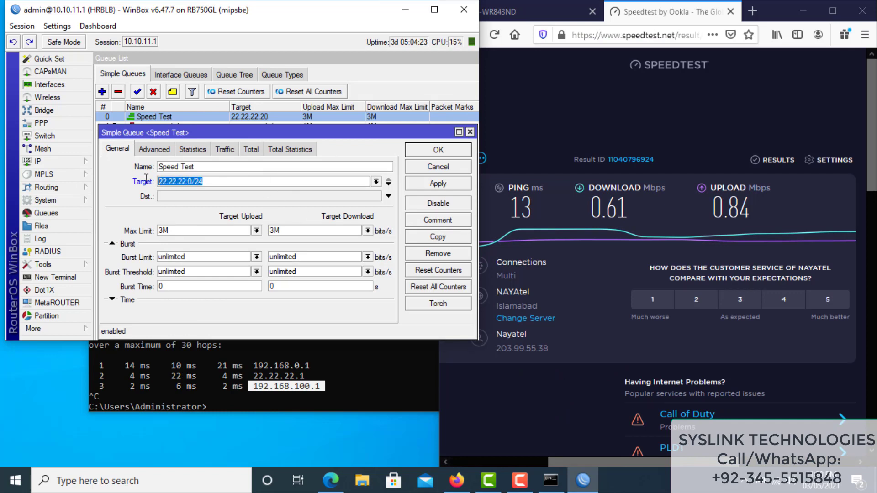
pyautogui.click(446, 188)
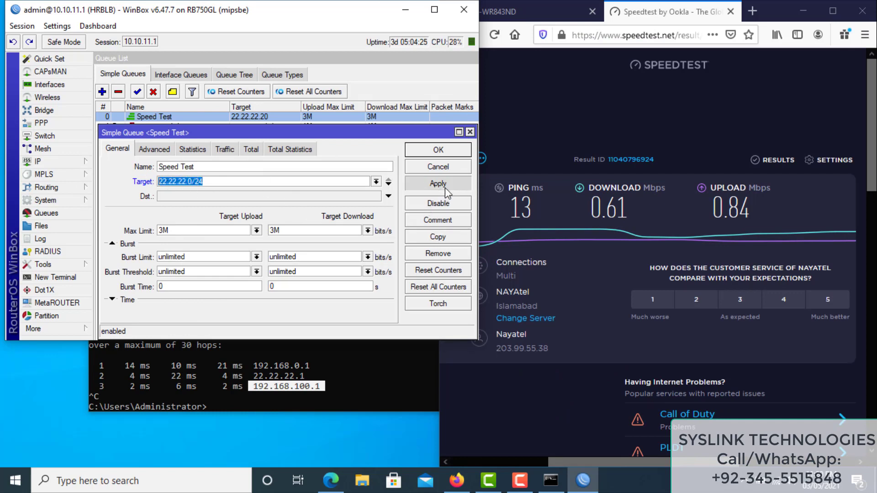
pyautogui.click(438, 151)
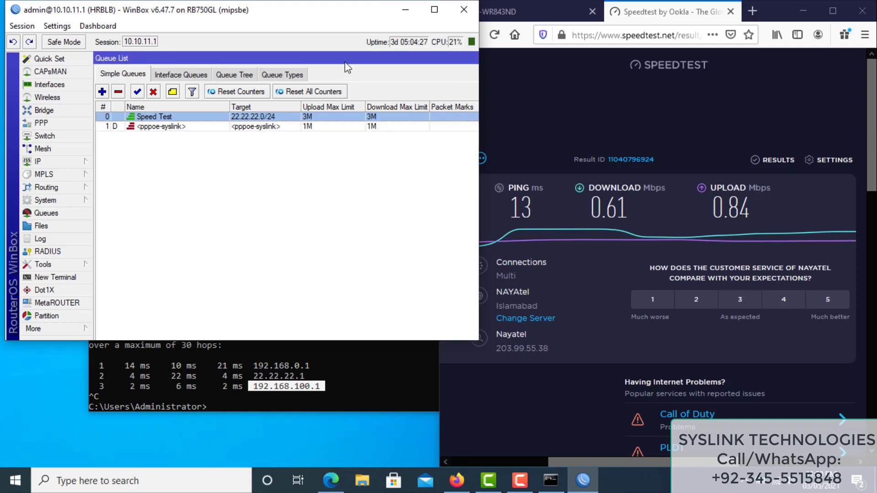
# Resize WinBox beside the browser and start another Speedtest run under the 22.22.22.0/24 queue
pyautogui.click(435, 9)
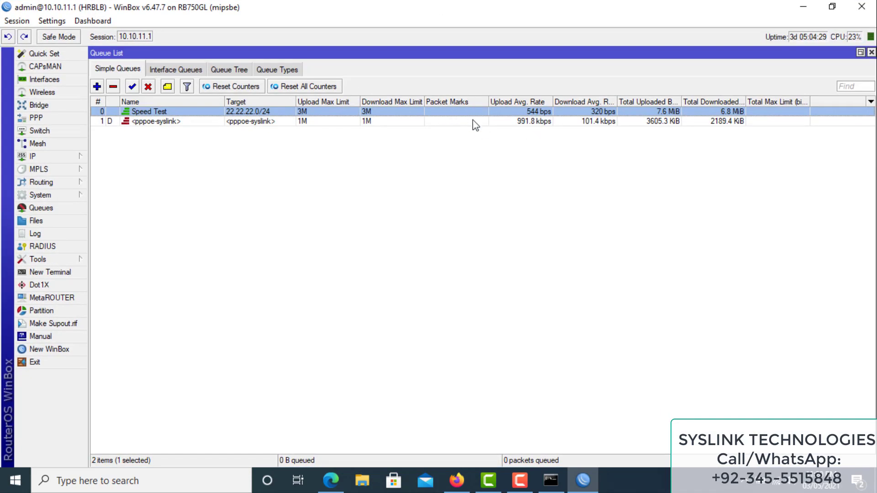
pyautogui.doubleClick(521, 14)
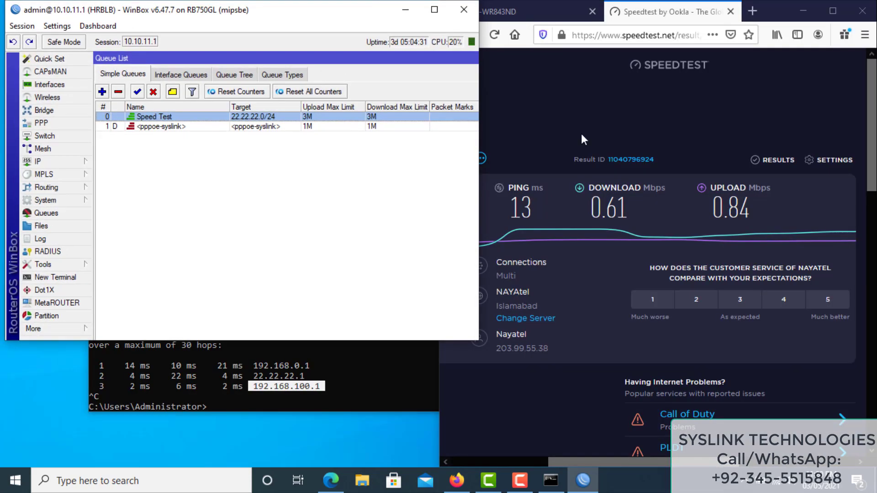
pyautogui.click(571, 278)
pyautogui.click(457, 298)
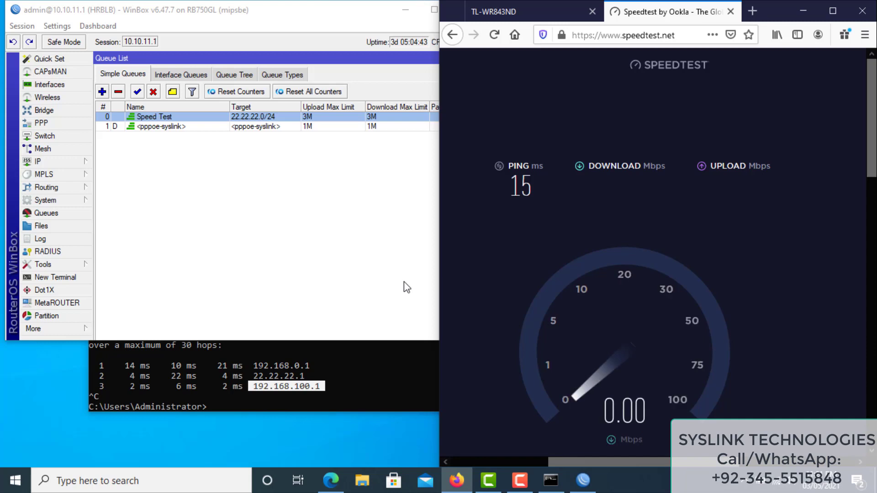
pyautogui.click(37, 123)
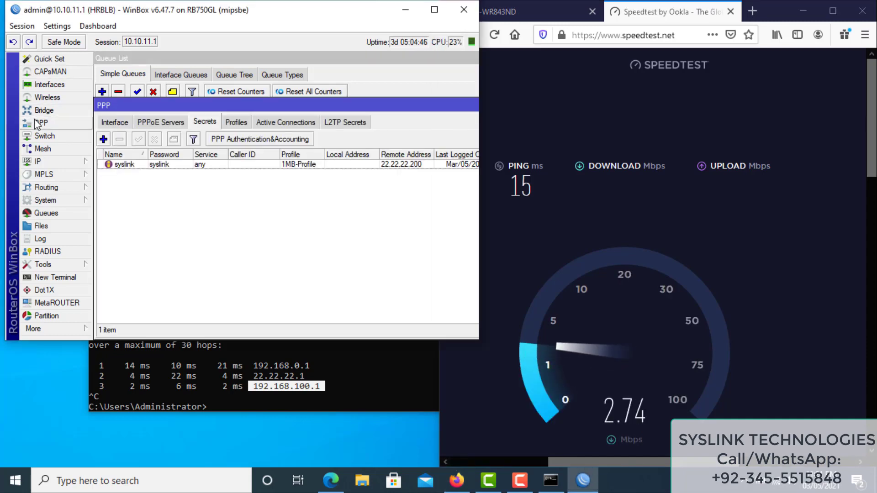
# Clear the syslink secret's remote address and apply the change
pyautogui.doubleClick(201, 165)
pyautogui.click(405, 240)
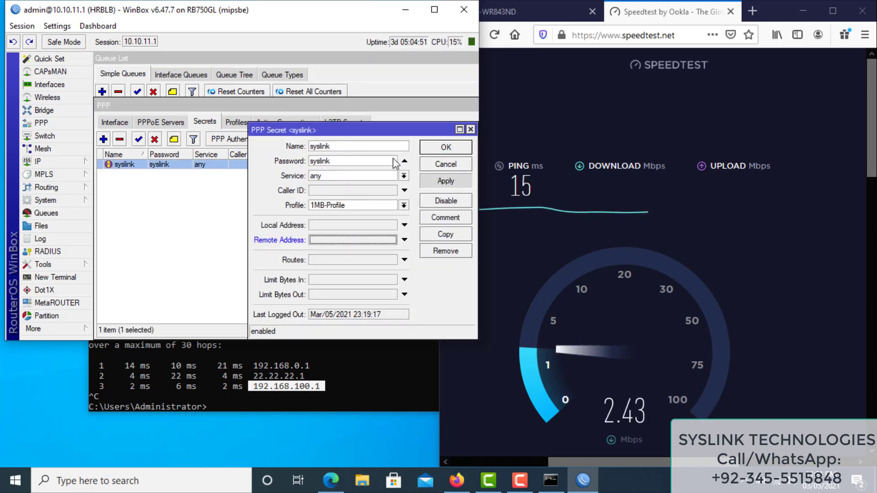
pyautogui.click(426, 180)
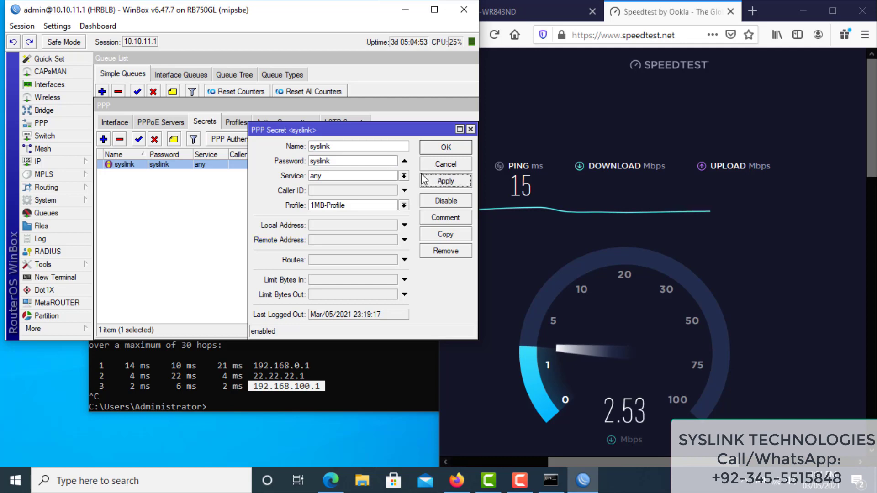
# Rename the secret to syslink1, update its password, save it, and view Active Connections
pyautogui.click(344, 147)
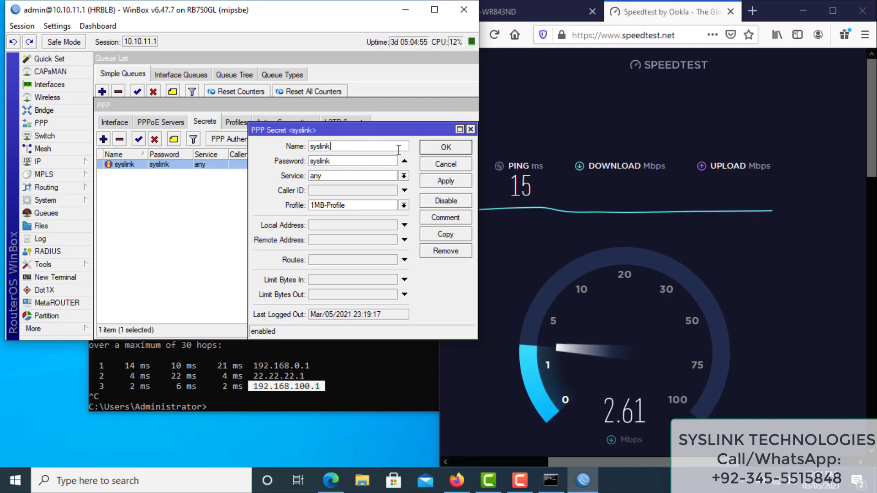
pyautogui.write('1')
pyautogui.press('Tab')
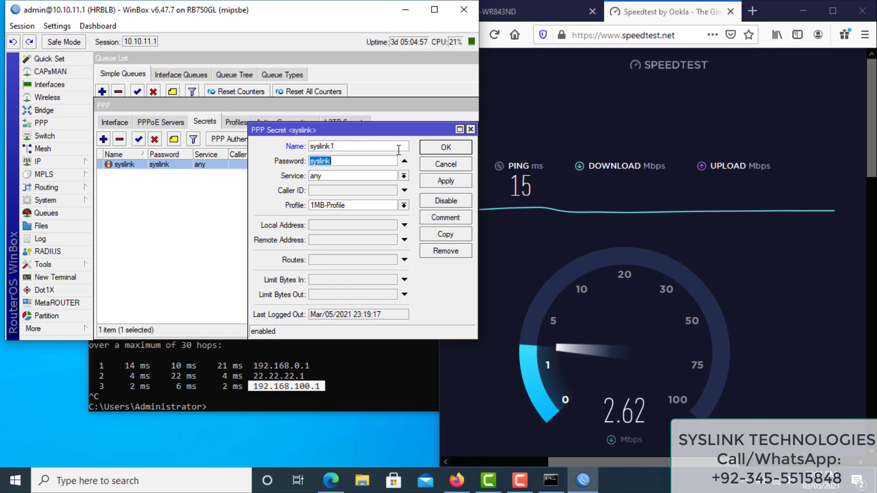
pyautogui.click(382, 160)
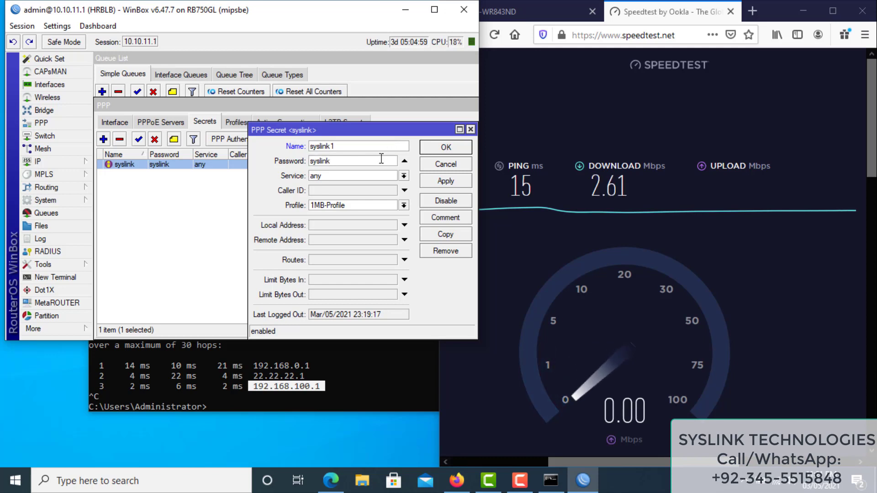
pyautogui.click(445, 182)
pyautogui.click(446, 147)
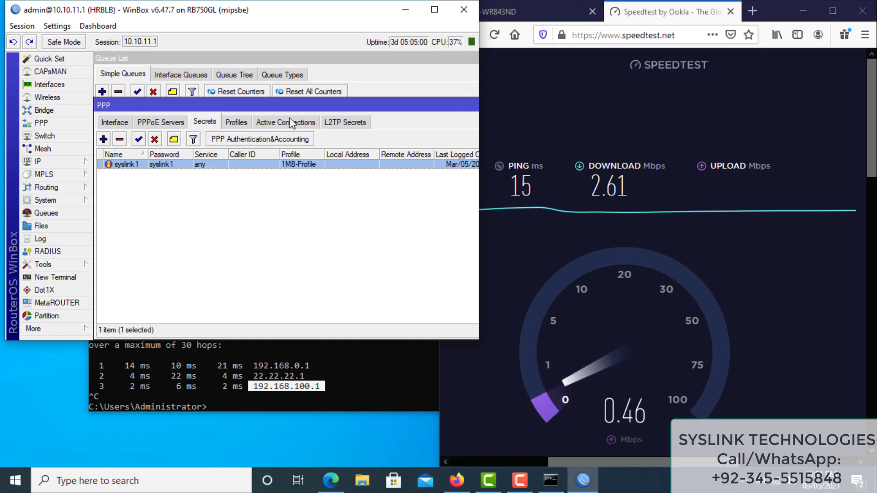
pyautogui.click(296, 122)
pyautogui.click(543, 9)
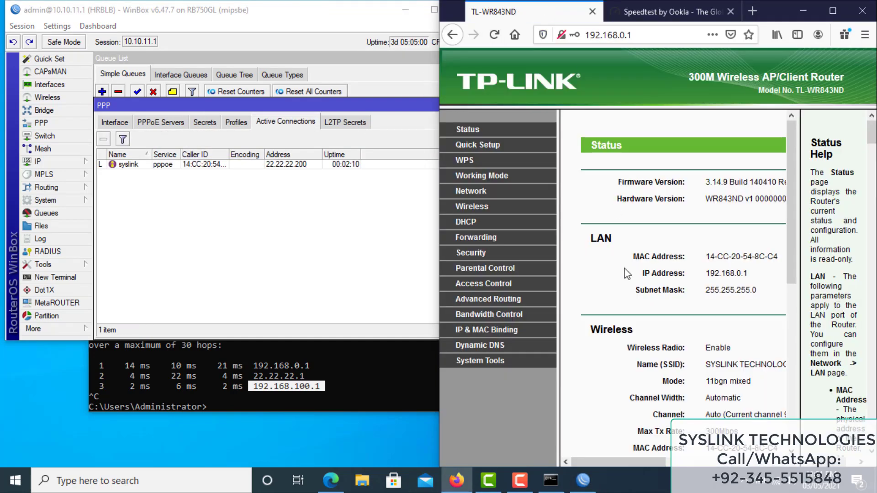
# Disconnect the TP-Link router's PPPoE WAN connection from the Status page
pyautogui.scroll(-6, 625, 274)
pyautogui.hscroll(4, 639, 288)
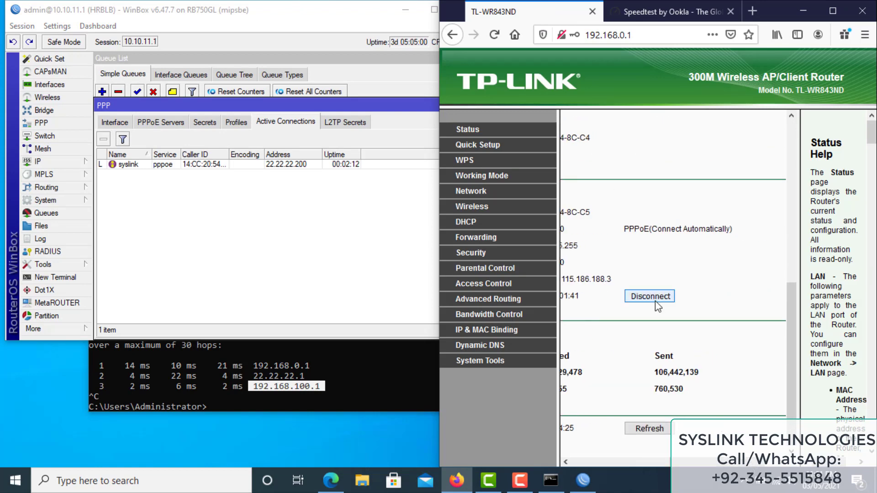
pyautogui.click(657, 301)
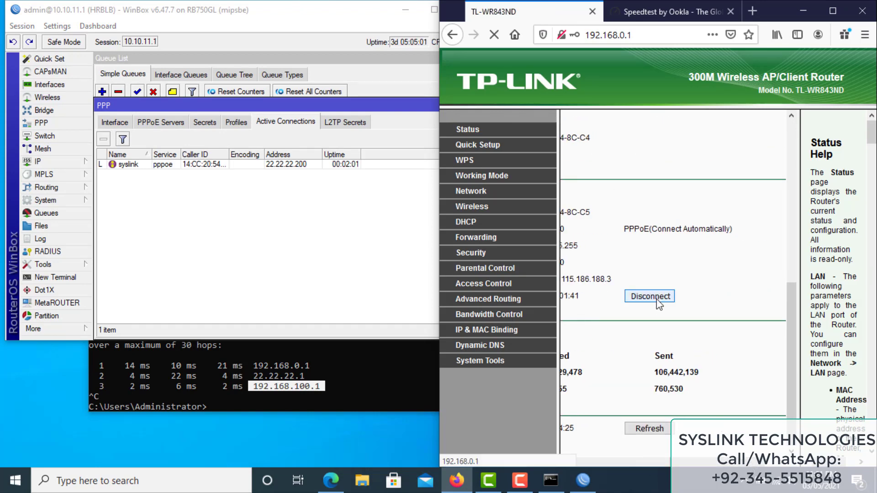
pyautogui.scroll(-5, 584, 242)
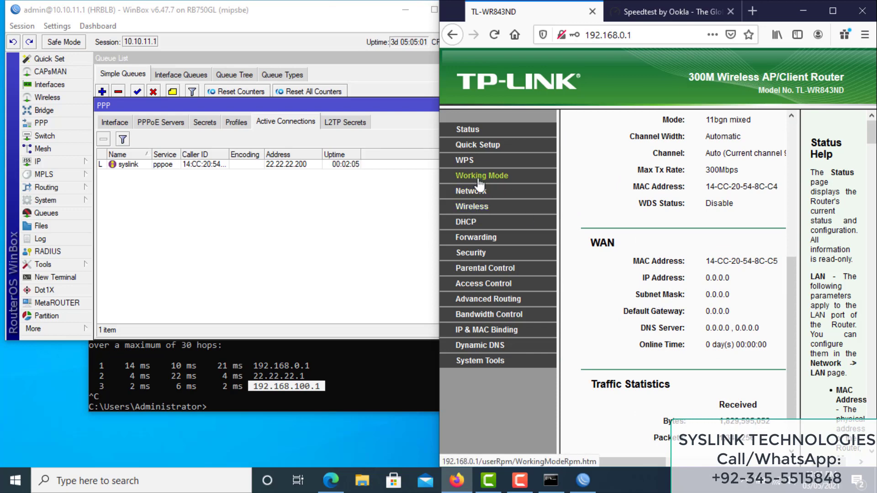
# Change the WAN PPPoE user name to syslink1, update the password, and reconnect
pyautogui.click(475, 197)
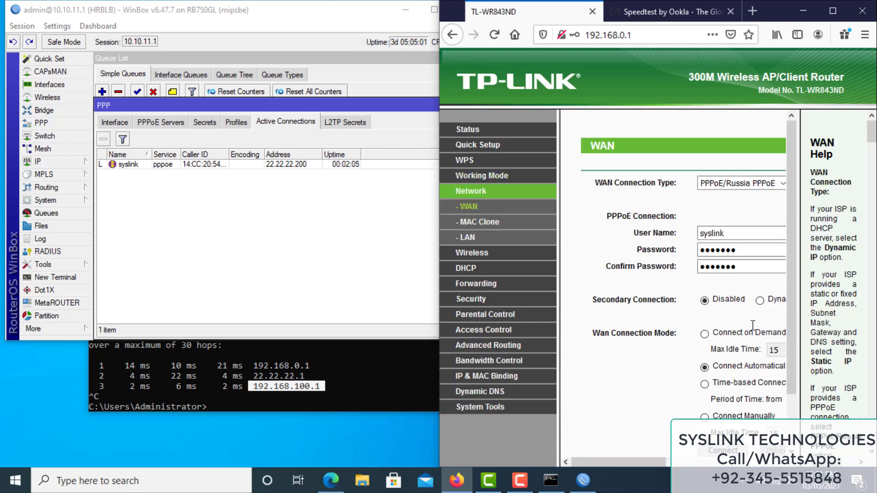
pyautogui.click(742, 235)
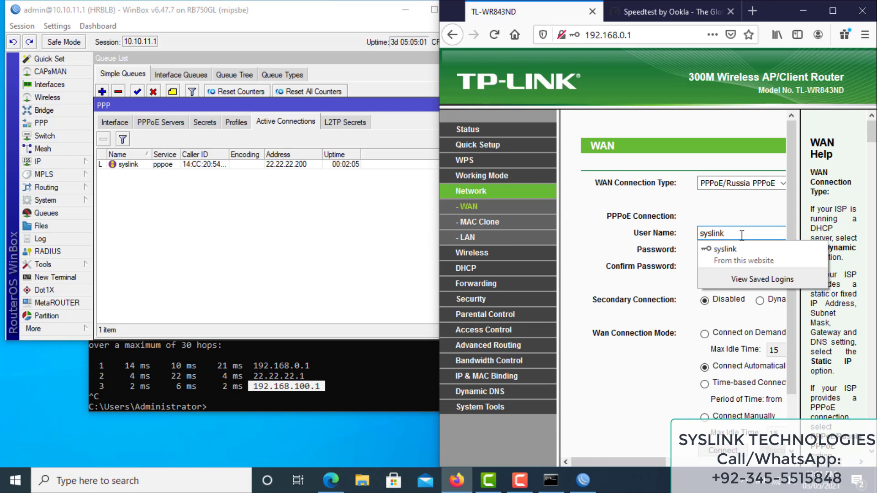
pyautogui.write('1')
pyautogui.click(752, 251)
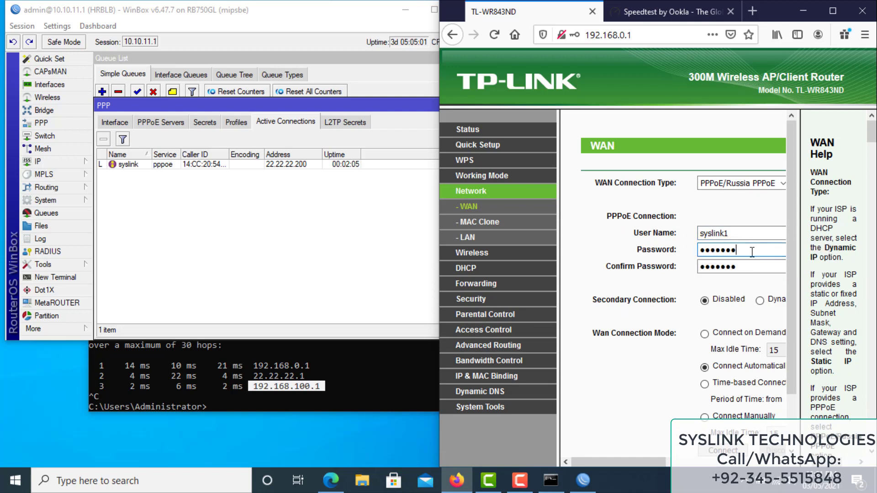
pyautogui.click(754, 265)
pyautogui.scroll(-2, 740, 331)
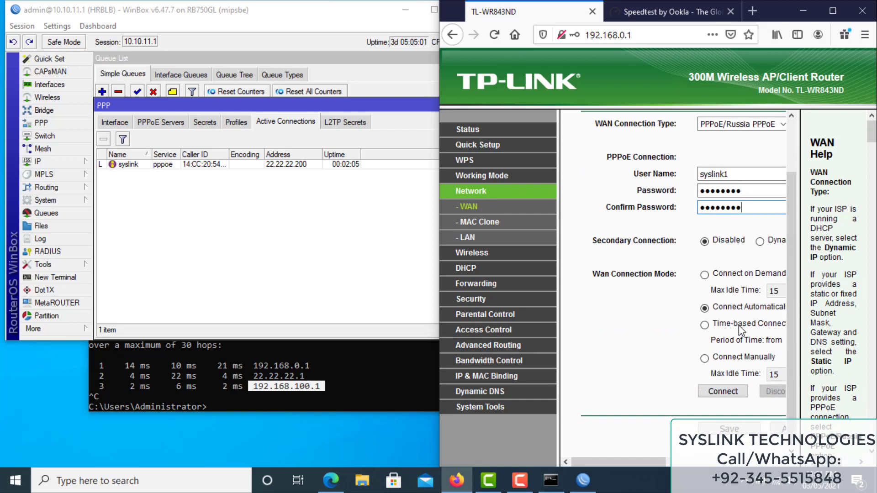
pyautogui.click(723, 391)
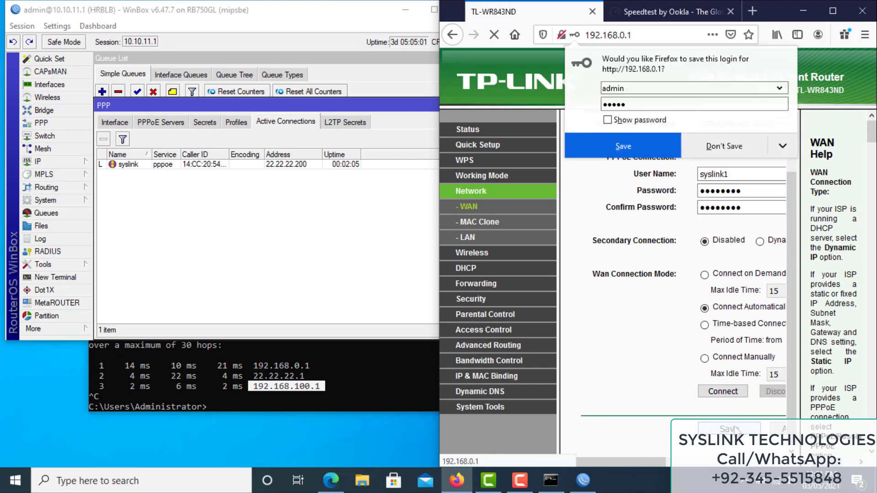
# Decline saving the browser login and return to the router's Status page
pyautogui.click(724, 146)
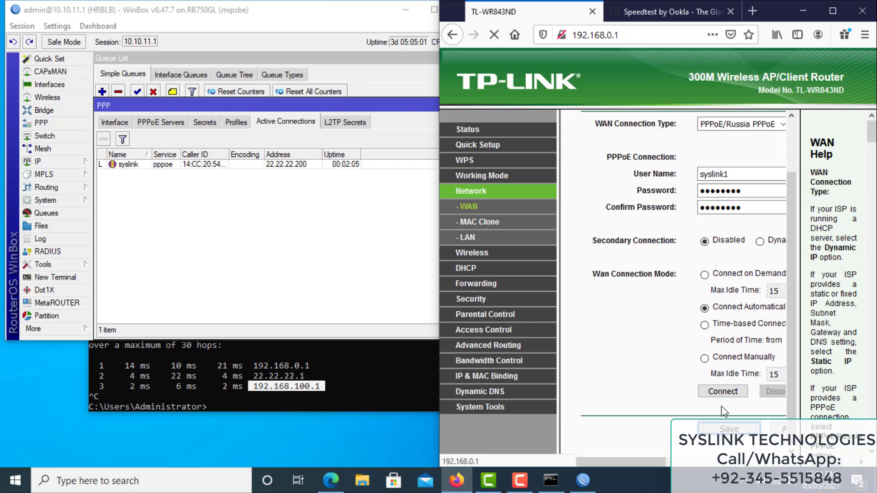
pyautogui.click(466, 131)
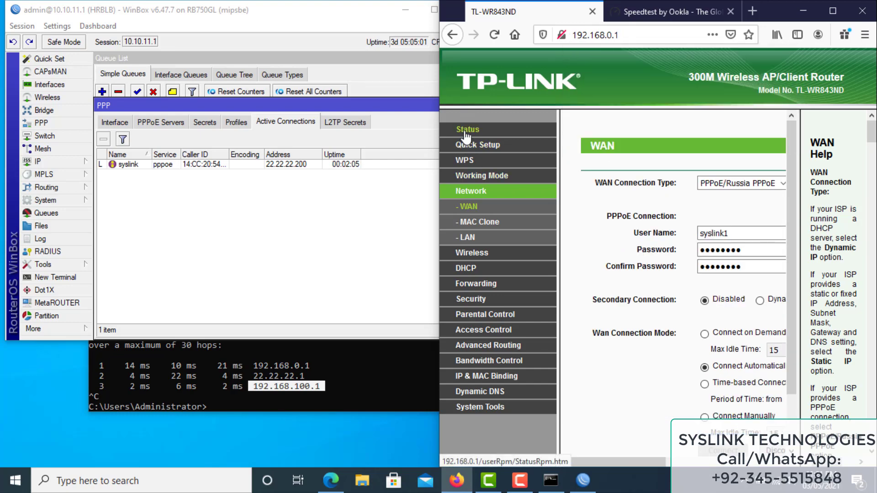
pyautogui.scroll(-6, 716, 363)
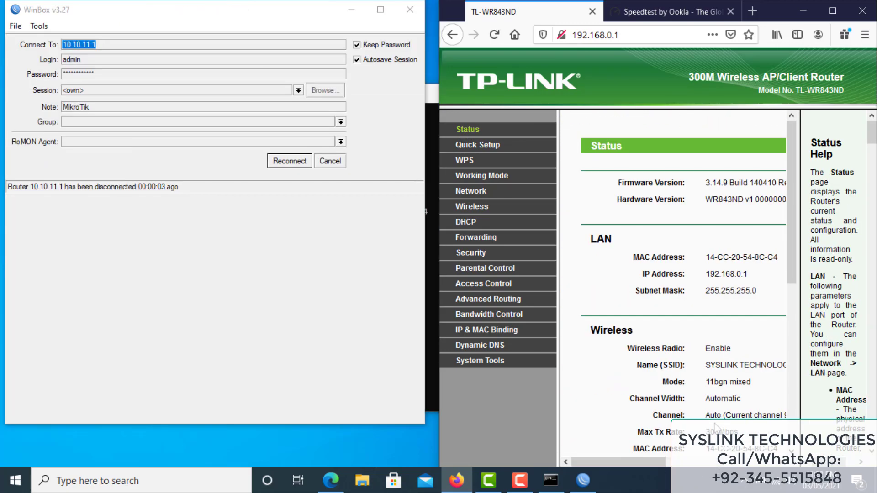
# Reconnect WinBox to the MikroTik router and select the Speed Test queue in the Queue List
pyautogui.scroll(-5, 715, 426)
pyautogui.hscroll(3, 672, 464)
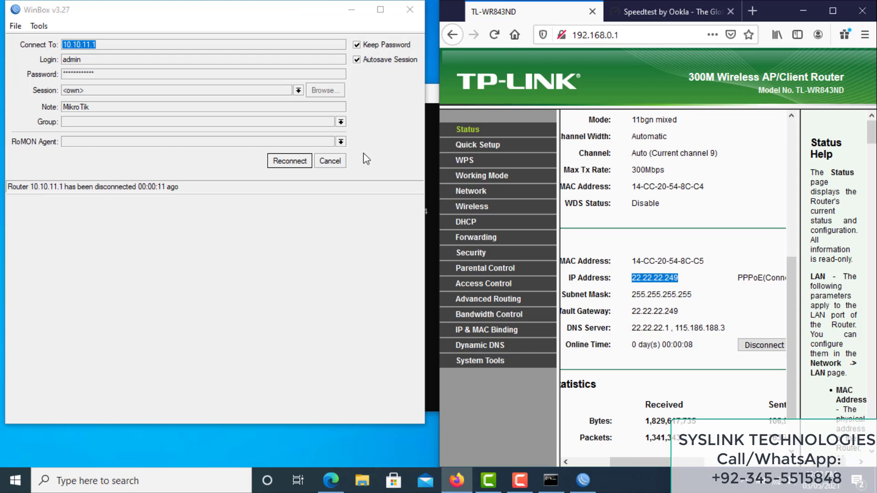
pyautogui.click(278, 165)
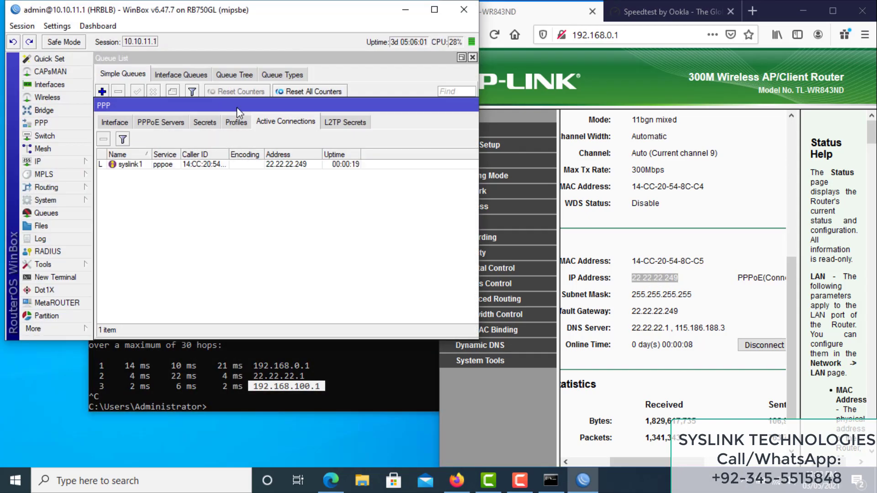
pyautogui.click(169, 64)
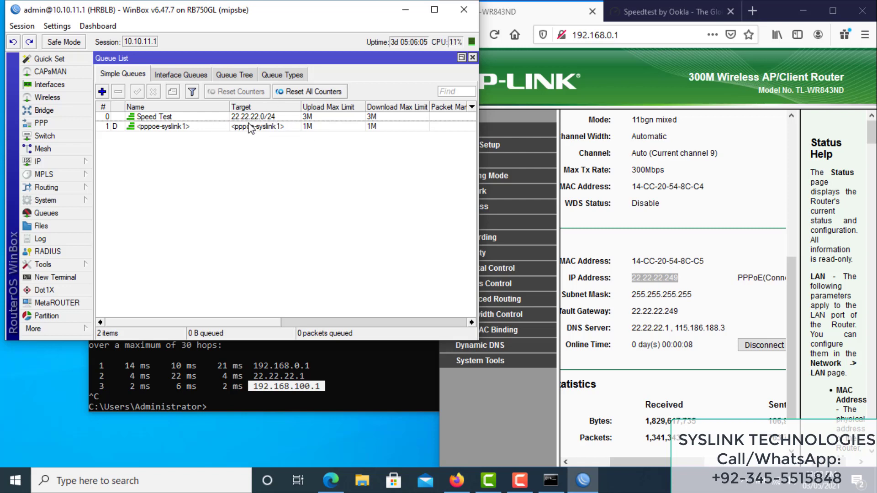
pyautogui.click(283, 120)
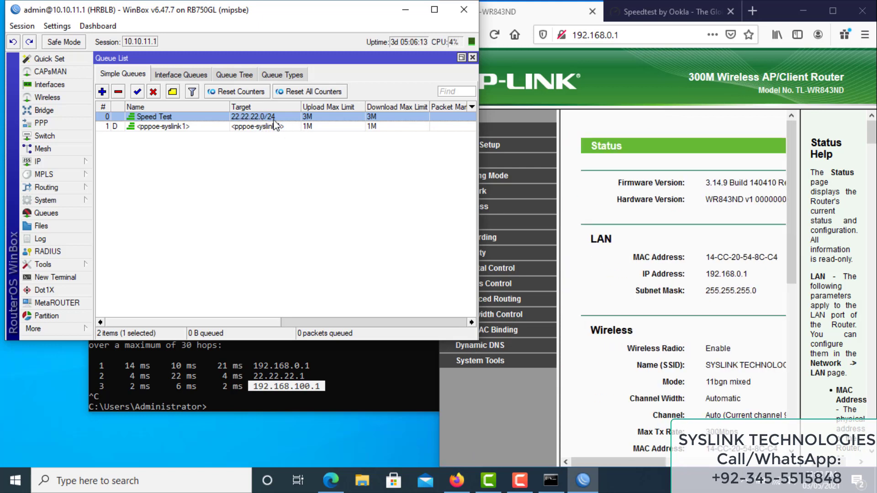
# Reload the speedtest.net page to start a fresh speed test
pyautogui.click(670, 11)
pyautogui.scroll(-5, 660, 301)
pyautogui.scroll(4, 512, 163)
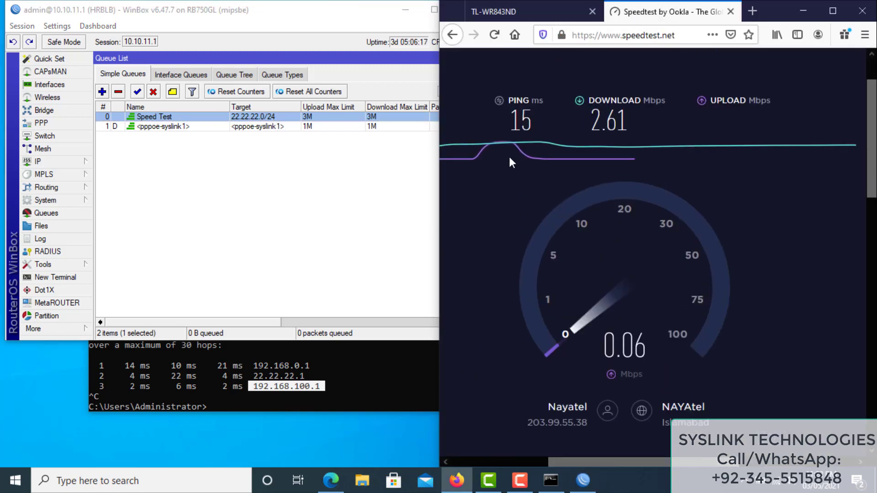
pyautogui.click(616, 39)
pyautogui.press('Return')
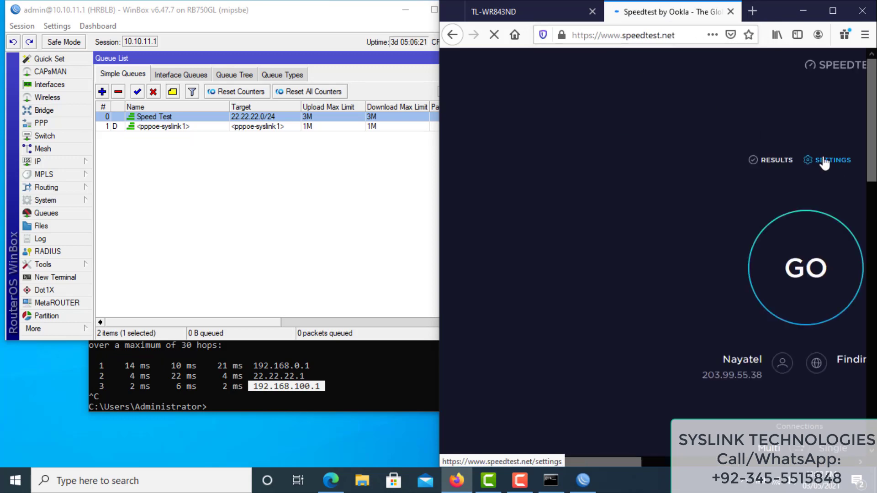
# Show the Speed Test queue's live upload and download graphs on its Traffic tab
pyautogui.moveTo(256, 328); pyautogui.dragTo(332, 333)
pyautogui.doubleClick(386, 120)
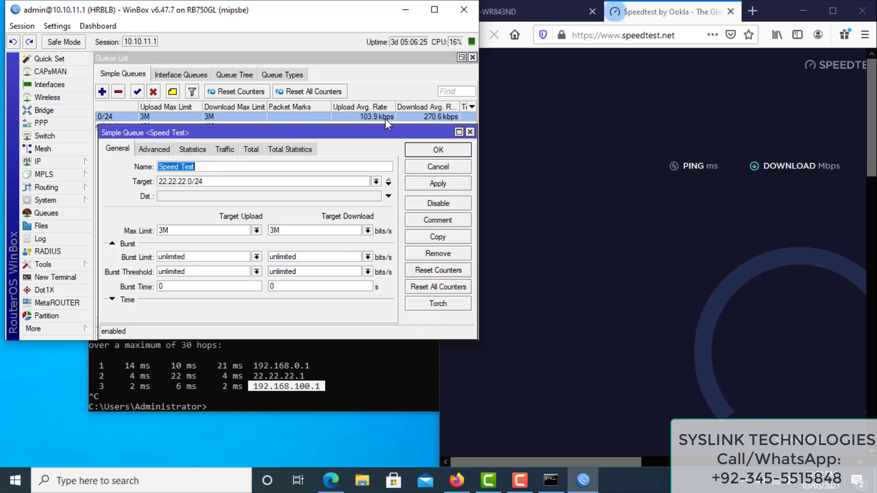
pyautogui.click(230, 150)
pyautogui.moveTo(596, 460); pyautogui.dragTo(681, 465)
pyautogui.scroll(-2, 664, 341)
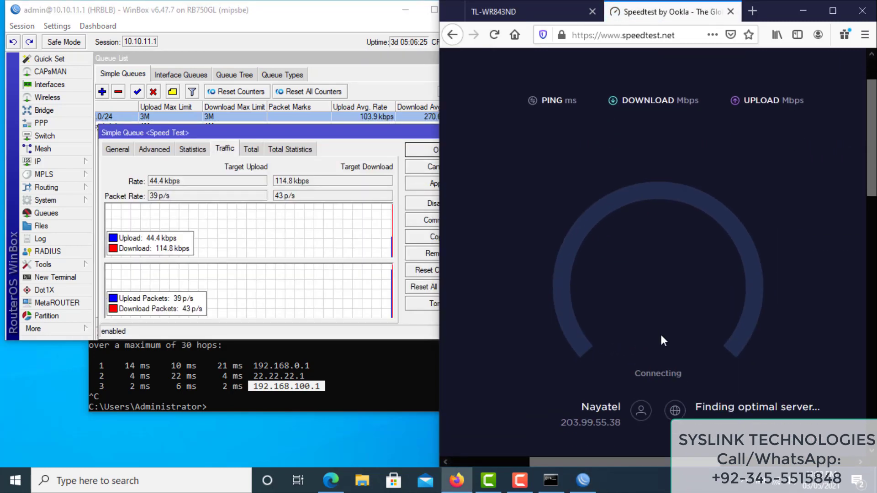